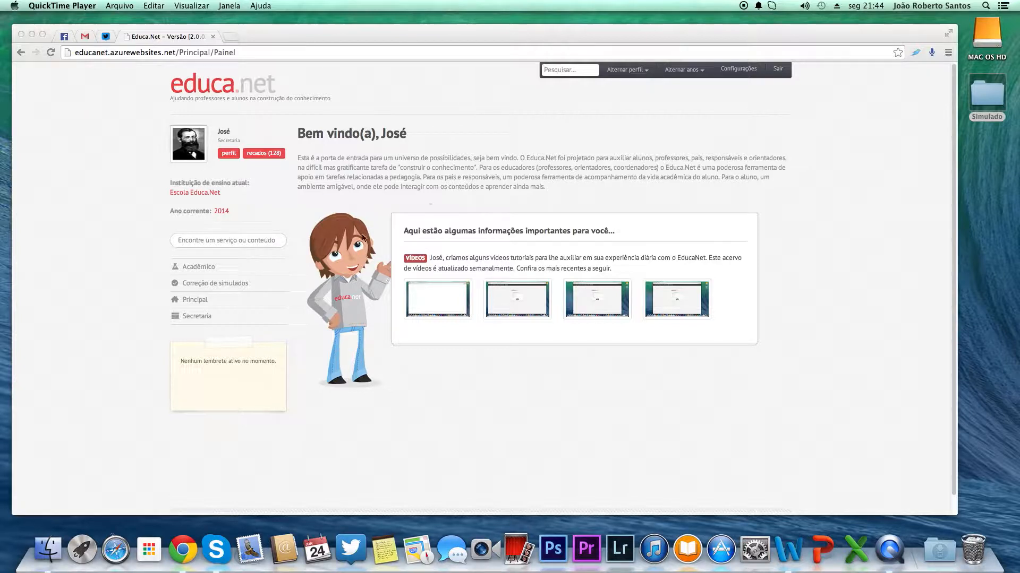
Step: Open the academic parameters page from the Secretaria section
{"action": "left_click", "coordinate": [205, 316]}
{"action": "left_click", "coordinate": [208, 321]}
{"action": "left_click", "coordinate": [207, 321]}
{"action": "left_click", "coordinate": [208, 320]}
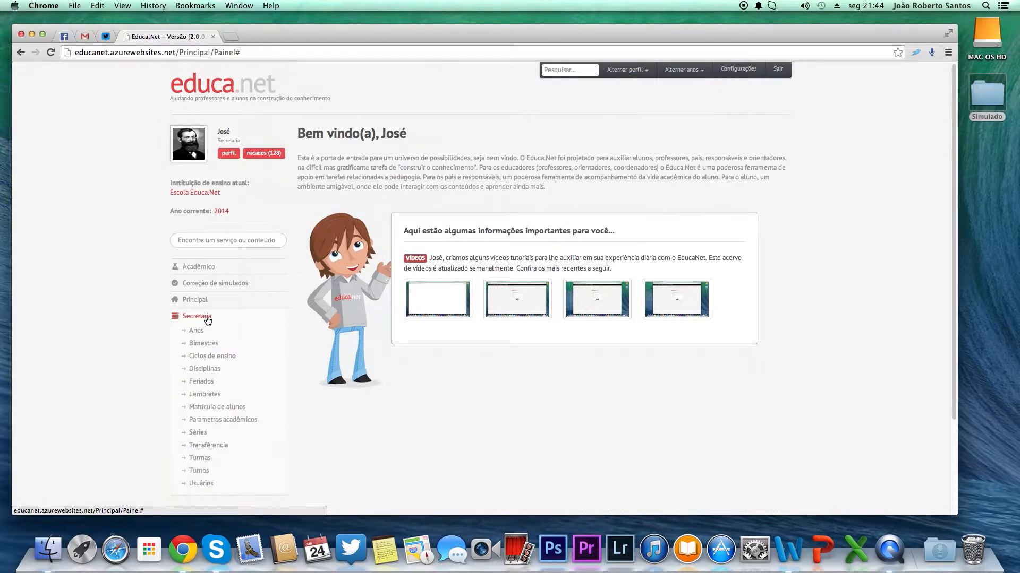
{"action": "left_click", "coordinate": [254, 420]}
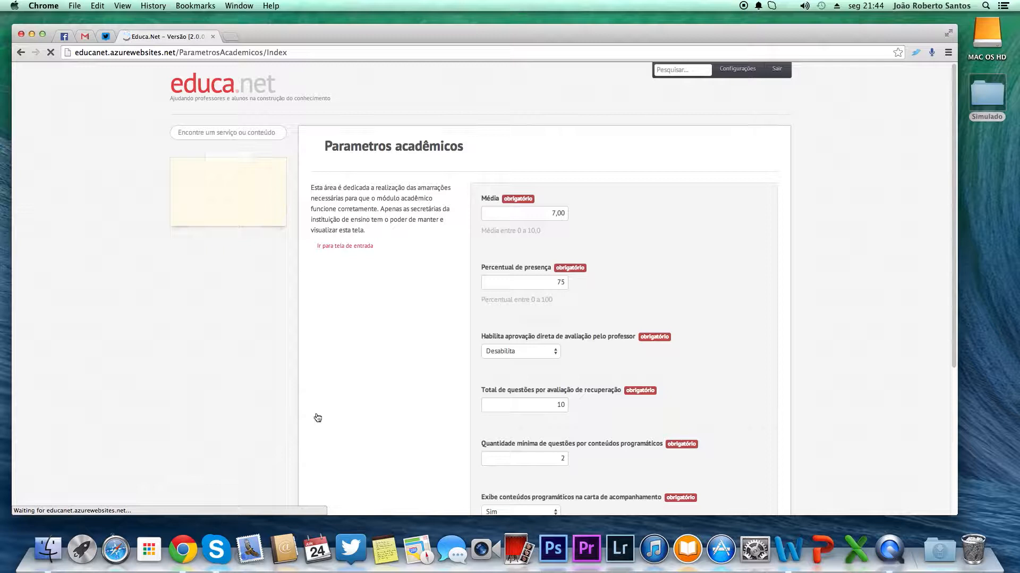
Step: Save the academic parameters and close the success confirmation
{"action": "scroll", "coordinate": [375, 400], "scroll_direction": "down", "scroll_amount": 3}
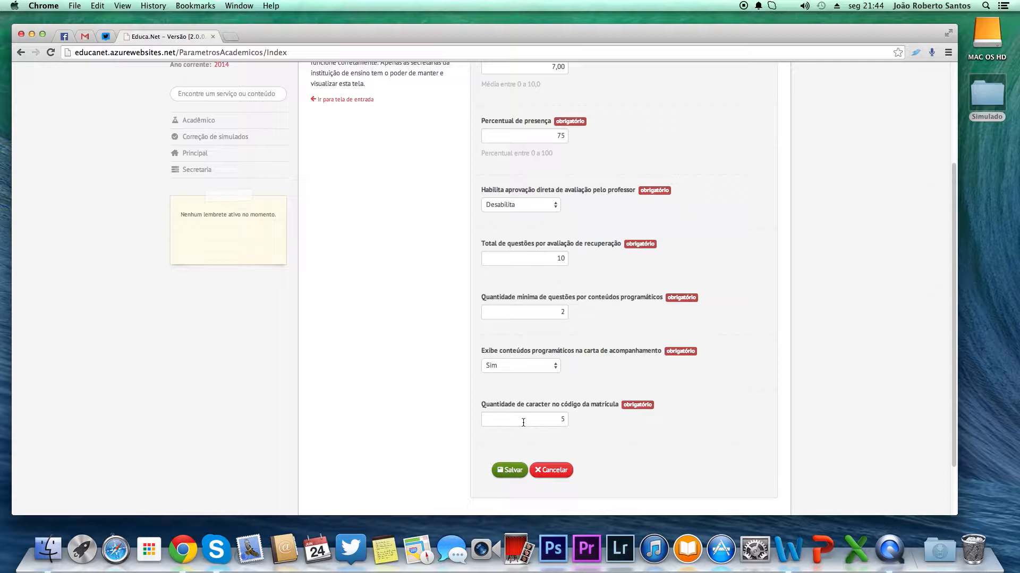
{"action": "left_click_drag", "start_coordinate": [561, 419], "coordinate": [577, 420]}
{"action": "left_click", "coordinate": [508, 471]}
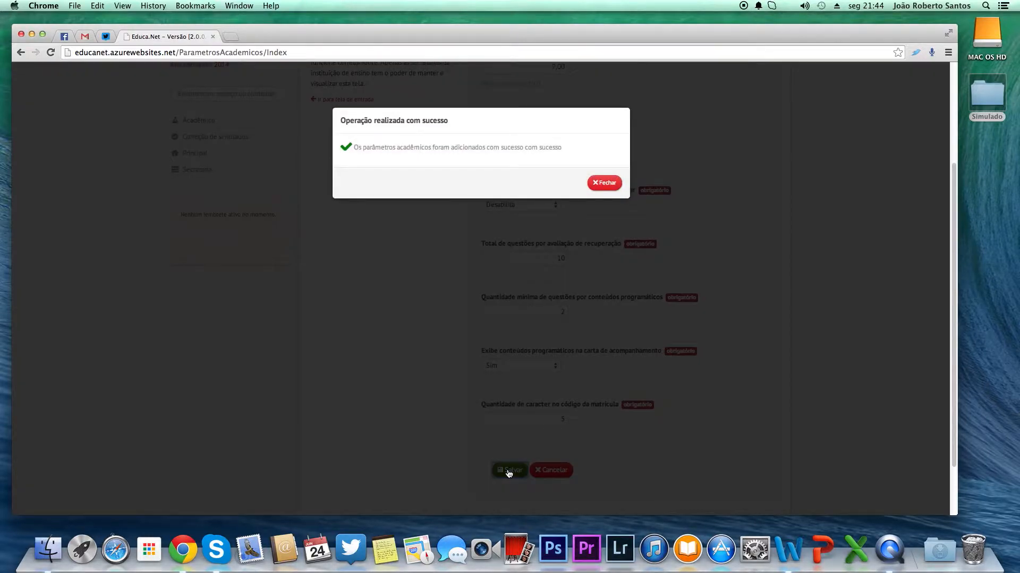
{"action": "left_click", "coordinate": [604, 182]}
Step: Switch to Finder and open the answer-key file Simulado Gabarito 01 – Tipo de Prova 01.dat from the desktop Simulado folder in Word
{"action": "scroll", "coordinate": [605, 212], "scroll_direction": "up", "scroll_amount": 5}
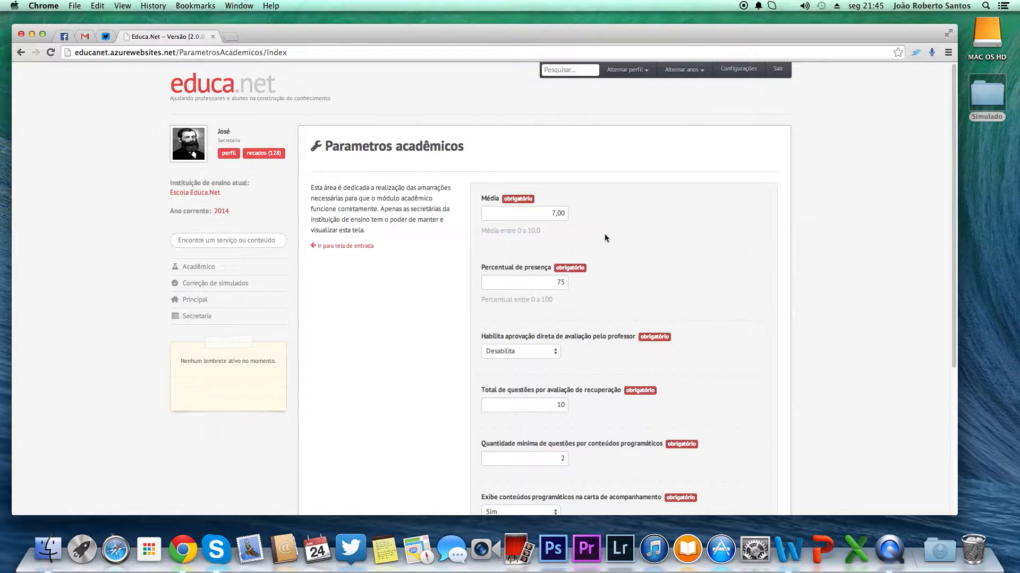
{"action": "double_click", "coordinate": [995, 95]}
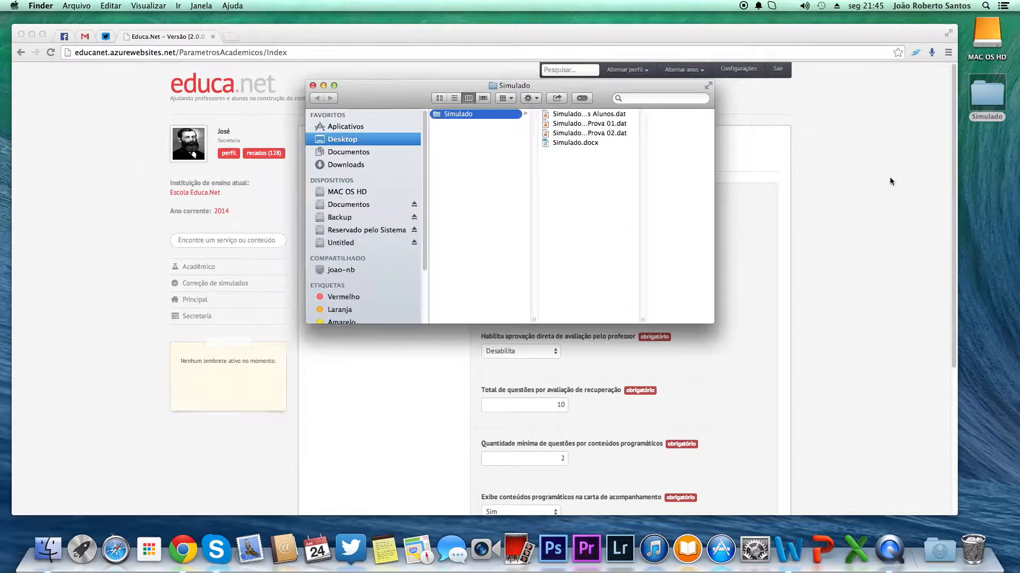
{"action": "double_click", "coordinate": [589, 124]}
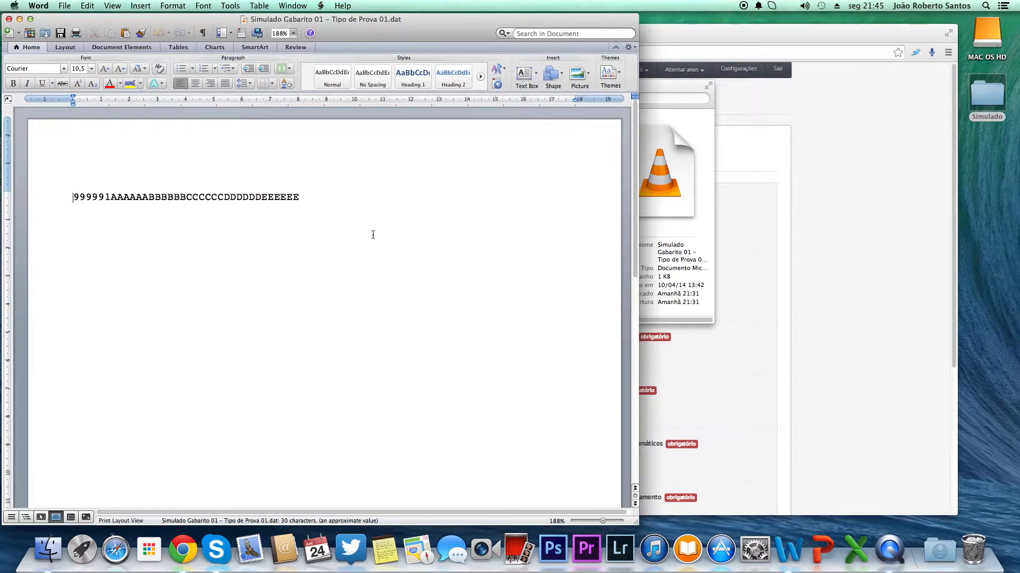
{"action": "left_click_drag", "start_coordinate": [425, 20], "coordinate": [591, 26]}
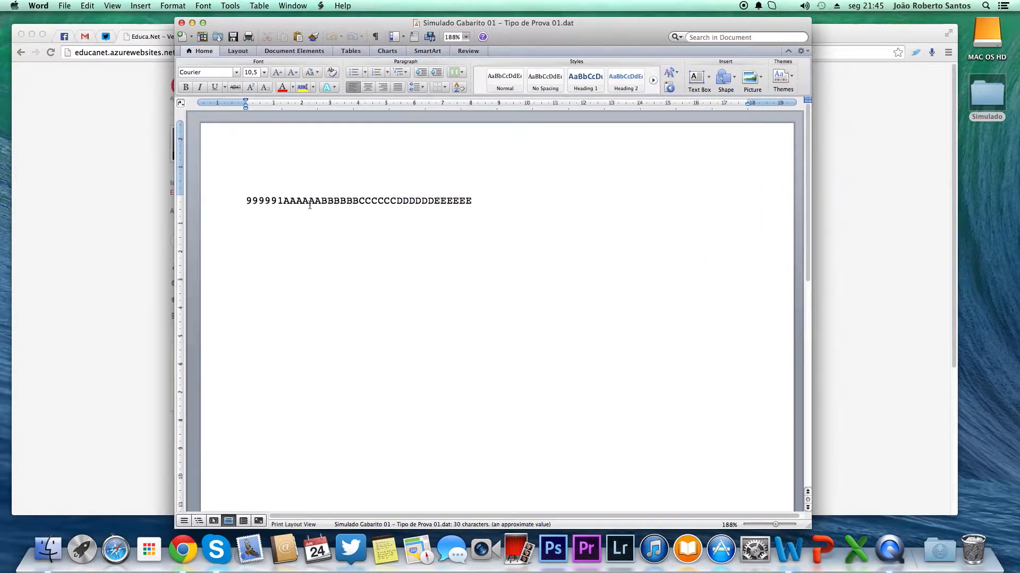
Step: Examine the answer-key line, distinguishing the leading code digits from the answer letters, then close the document
{"action": "left_click_drag", "start_coordinate": [277, 202], "coordinate": [246, 203]}
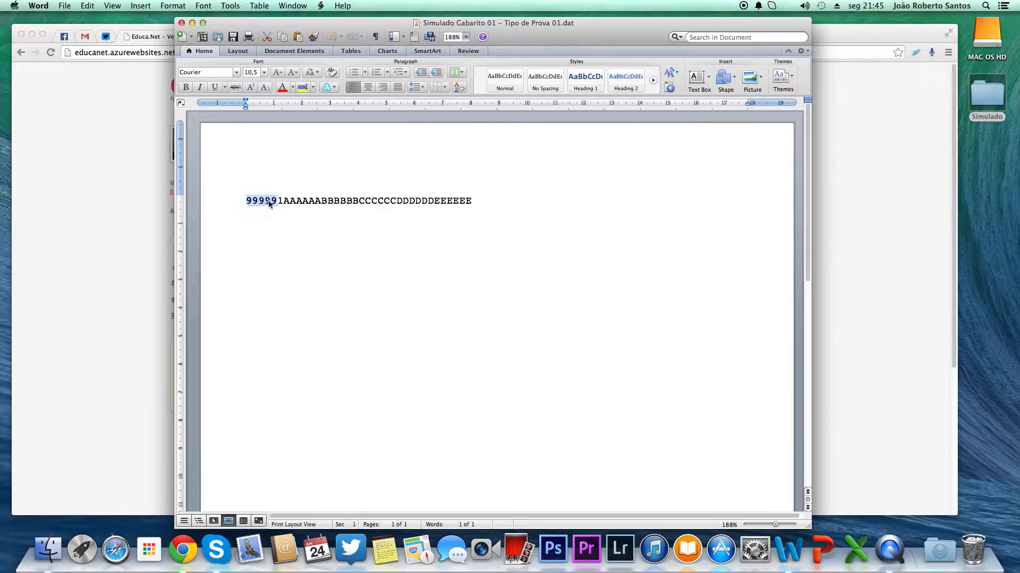
{"action": "left_click", "coordinate": [278, 202]}
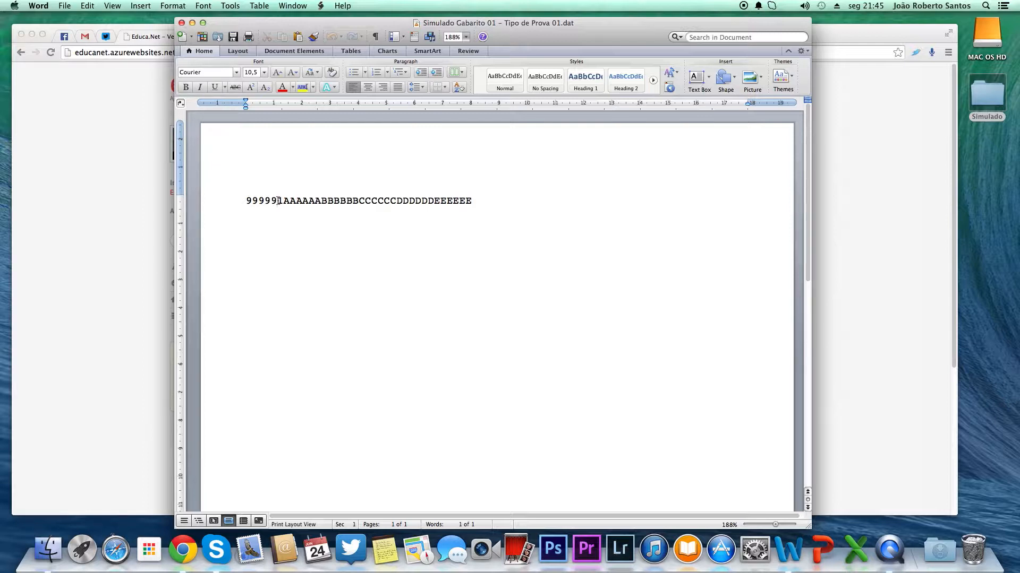
{"action": "triple_click", "coordinate": [248, 201]}
{"action": "triple_click", "coordinate": [267, 201]}
{"action": "triple_click", "coordinate": [278, 202]}
{"action": "double_click", "coordinate": [279, 203]}
{"action": "left_click", "coordinate": [277, 201]}
{"action": "left_click_drag", "start_coordinate": [277, 200], "coordinate": [247, 201]}
{"action": "double_click", "coordinate": [278, 202]}
{"action": "left_click", "coordinate": [283, 202]}
{"action": "double_click", "coordinate": [281, 202]}
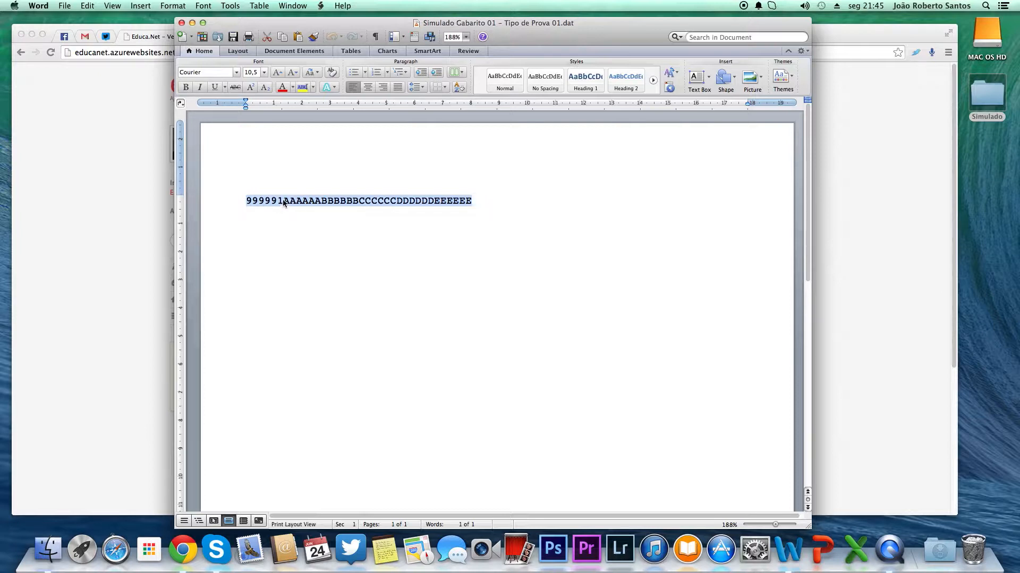
{"action": "left_click", "coordinate": [282, 191]}
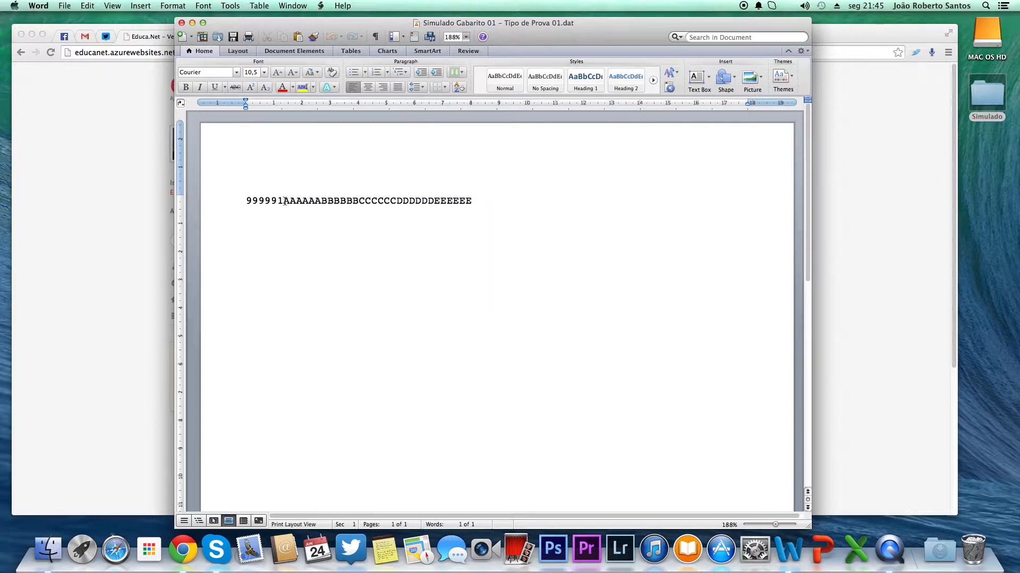
{"action": "double_click", "coordinate": [285, 201]}
{"action": "left_click", "coordinate": [285, 202]}
{"action": "left_click_drag", "start_coordinate": [284, 202], "coordinate": [483, 202]}
{"action": "left_click", "coordinate": [486, 204]}
{"action": "left_click", "coordinate": [182, 24]}
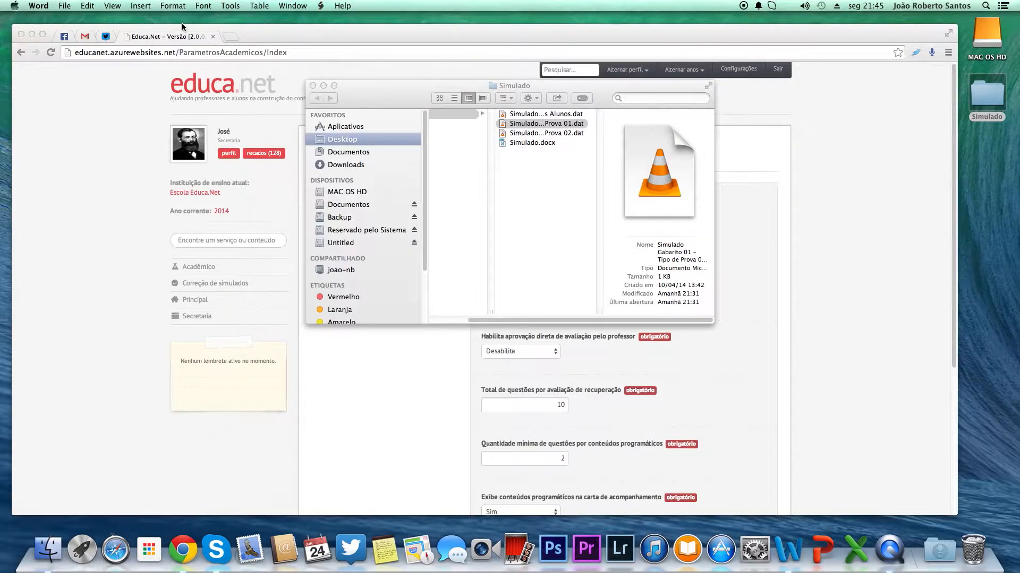
{"action": "left_click", "coordinate": [739, 316]}
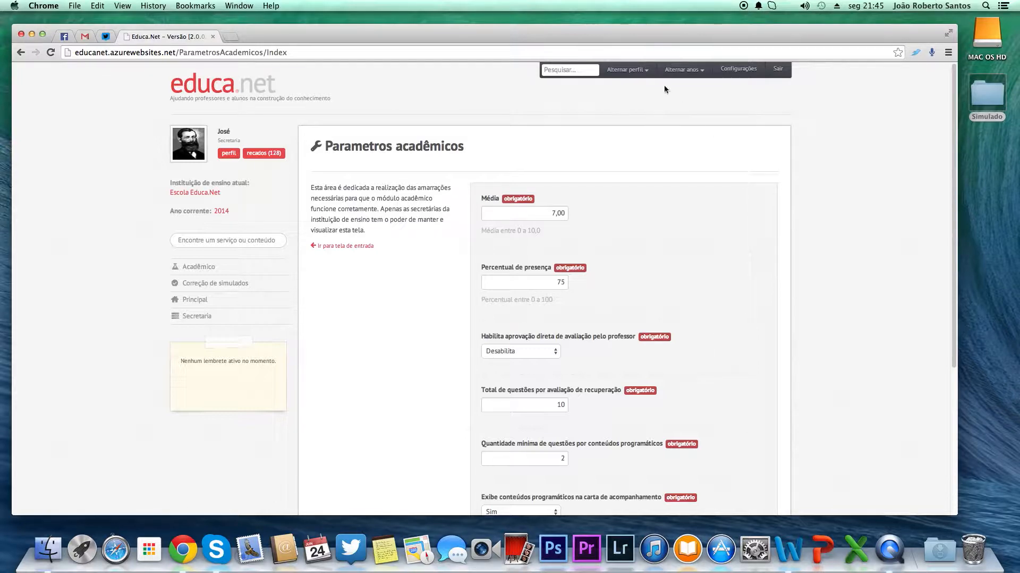
Step: Switch the active profile to Coordenador(a) pedagógico(a)
{"action": "left_click", "coordinate": [626, 70]}
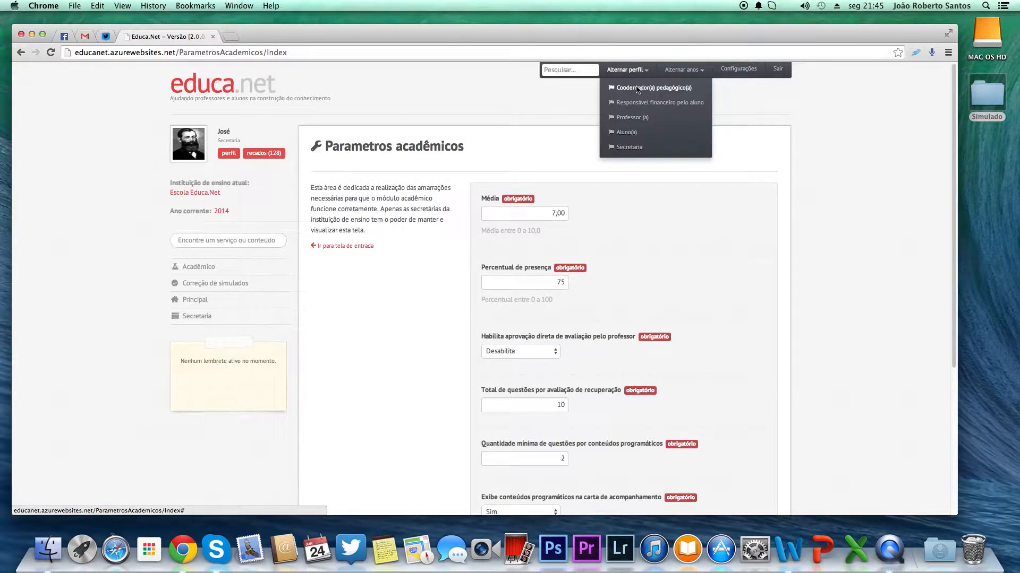
{"action": "left_click", "coordinate": [637, 88]}
{"action": "left_click", "coordinate": [604, 181]}
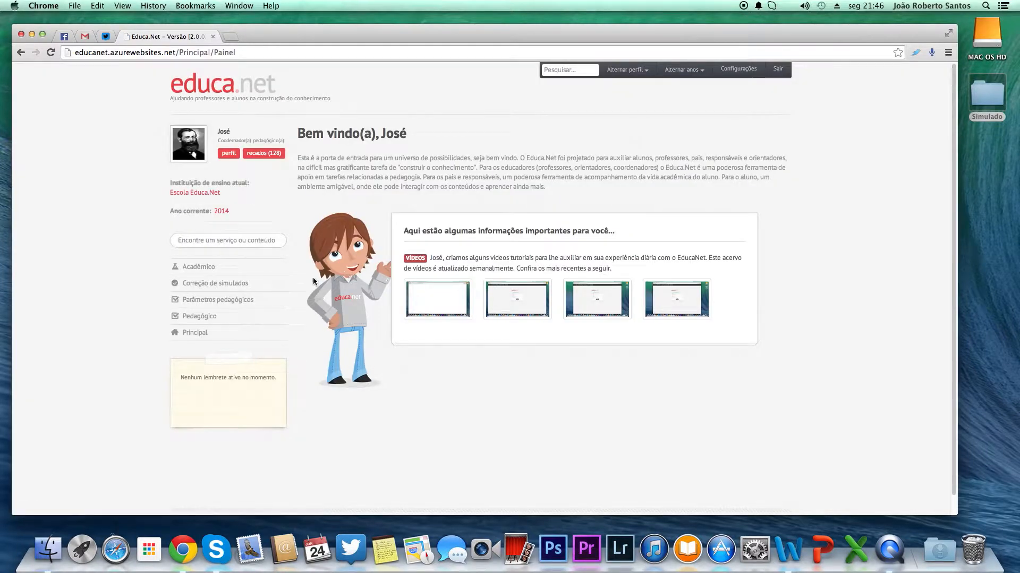
Step: Open the simulated-exams list under Correção de simulados and start a new simulado
{"action": "left_click", "coordinate": [228, 285]}
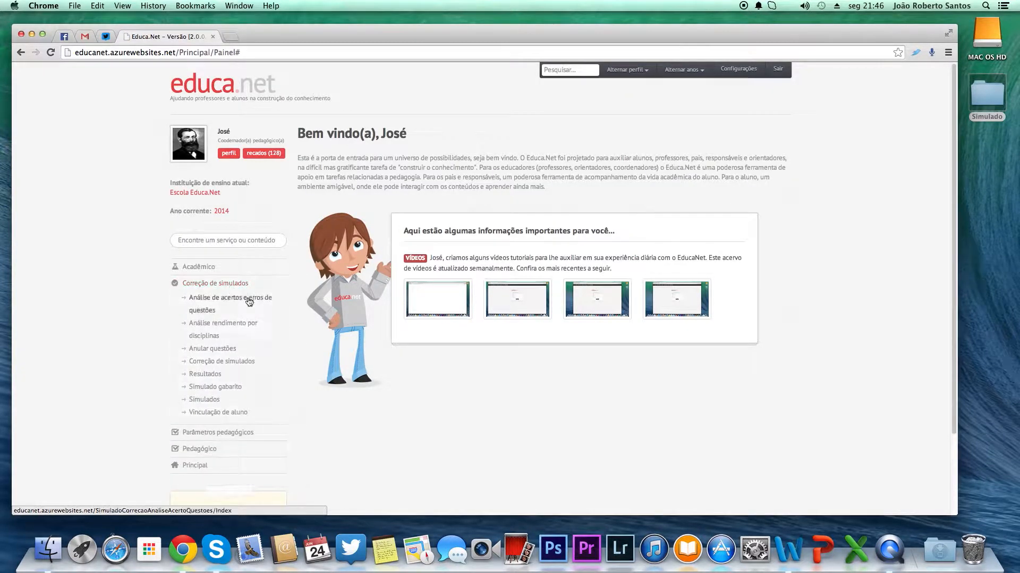
{"action": "left_click", "coordinate": [218, 402]}
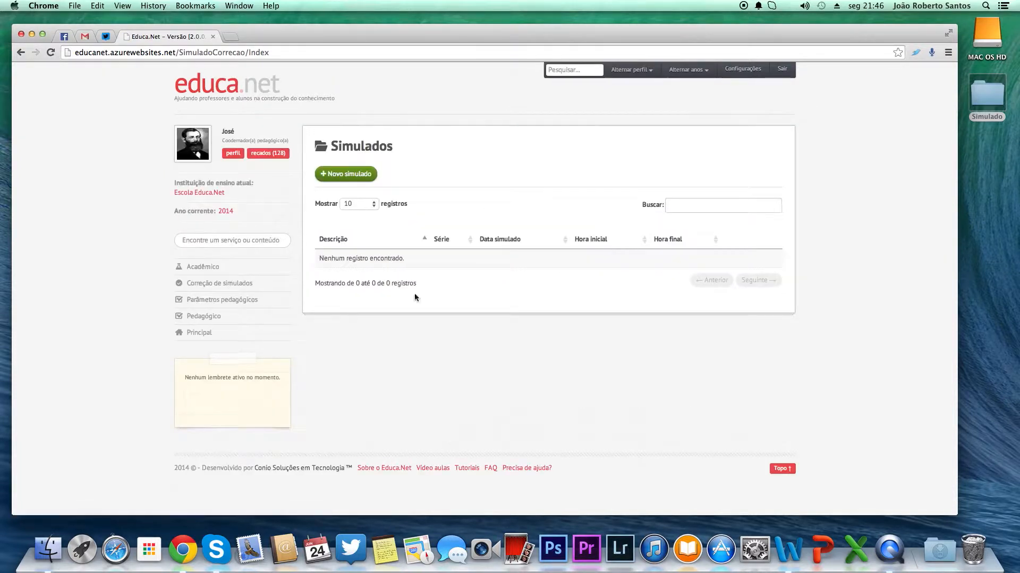
{"action": "left_click", "coordinate": [360, 179]}
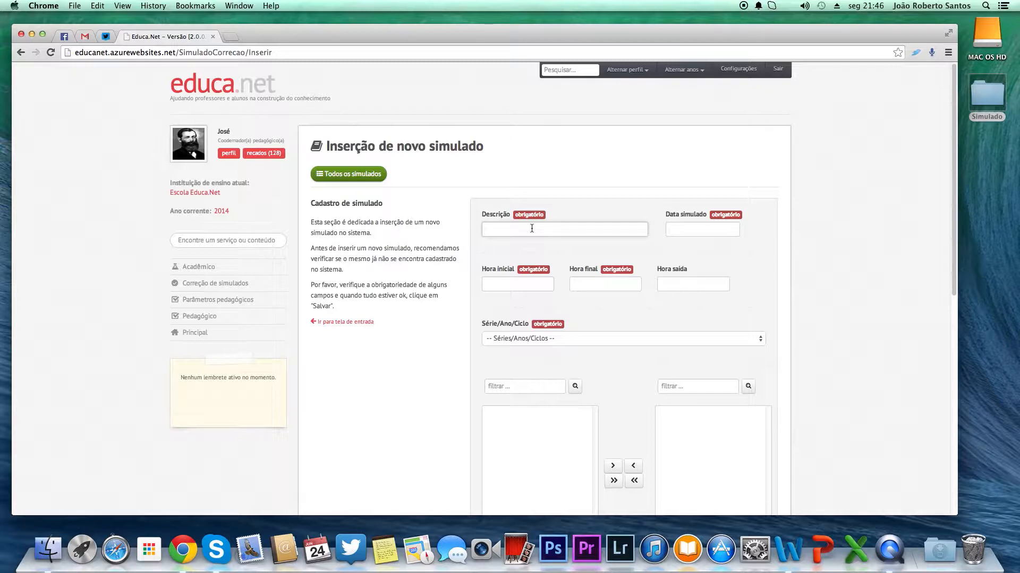
Step: Enter the description Simulado 1º Bim and set the exam date to 09/06/2014
{"action": "type", "text": "Simulado 1º Bim"}
{"action": "left_click", "coordinate": [725, 232]}
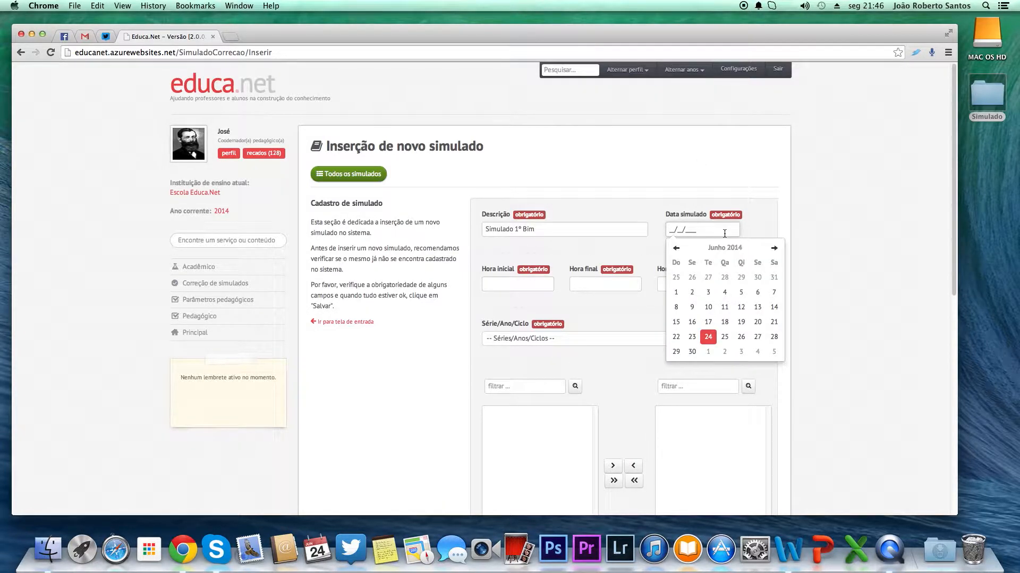
{"action": "left_click", "coordinate": [692, 307]}
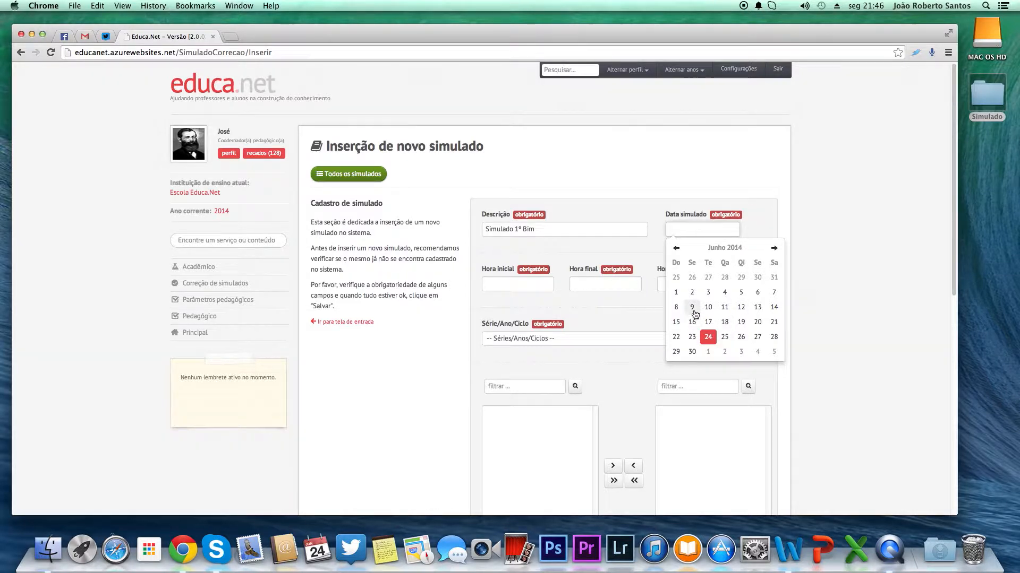
{"action": "left_click", "coordinate": [677, 229]}
Step: Set the start time to 13:00, end time to 17:00 and exit time to 15:00
{"action": "left_click", "coordinate": [548, 282]}
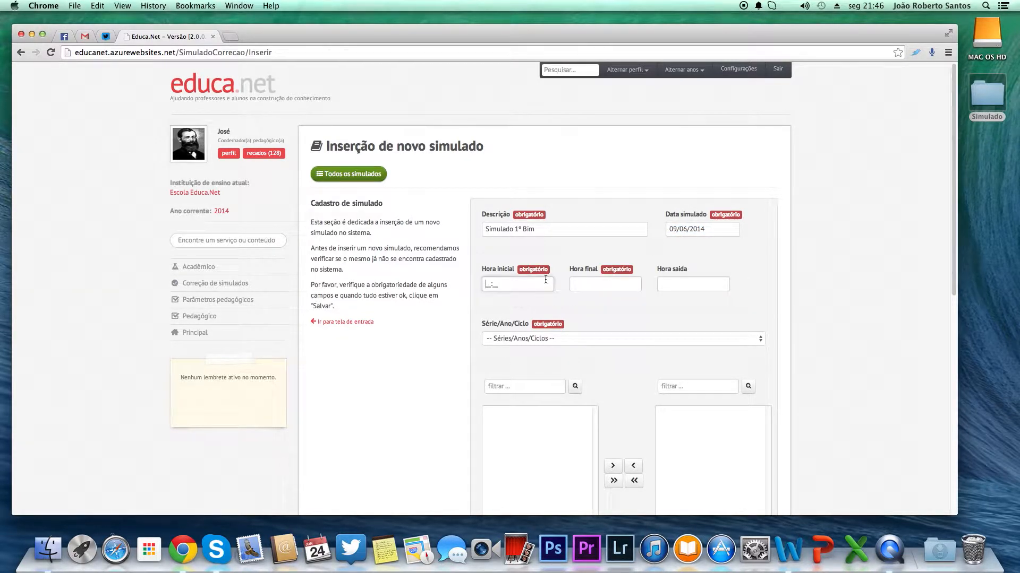
{"action": "type", "text": "1300"}
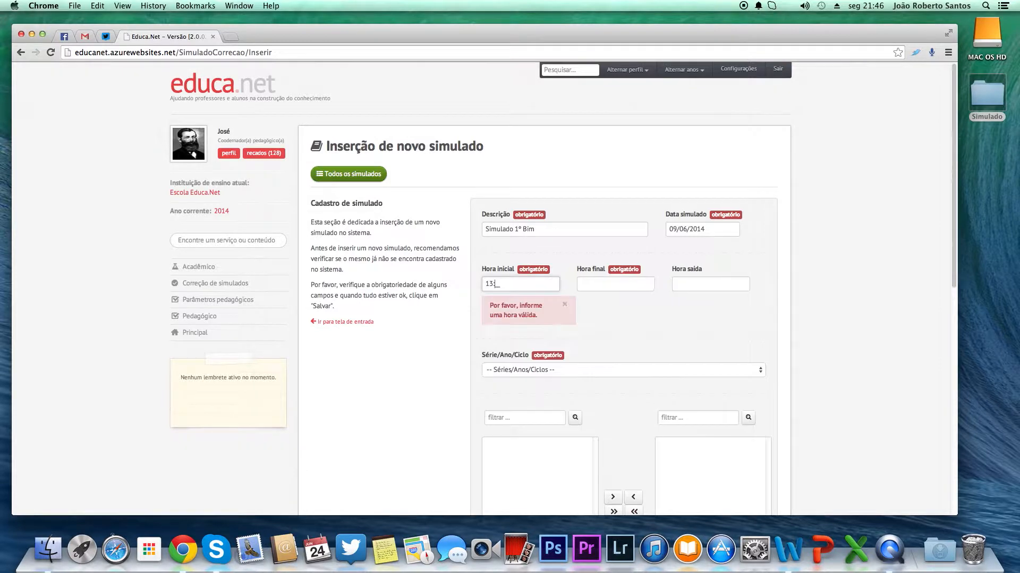
{"action": "left_click", "coordinate": [578, 284]}
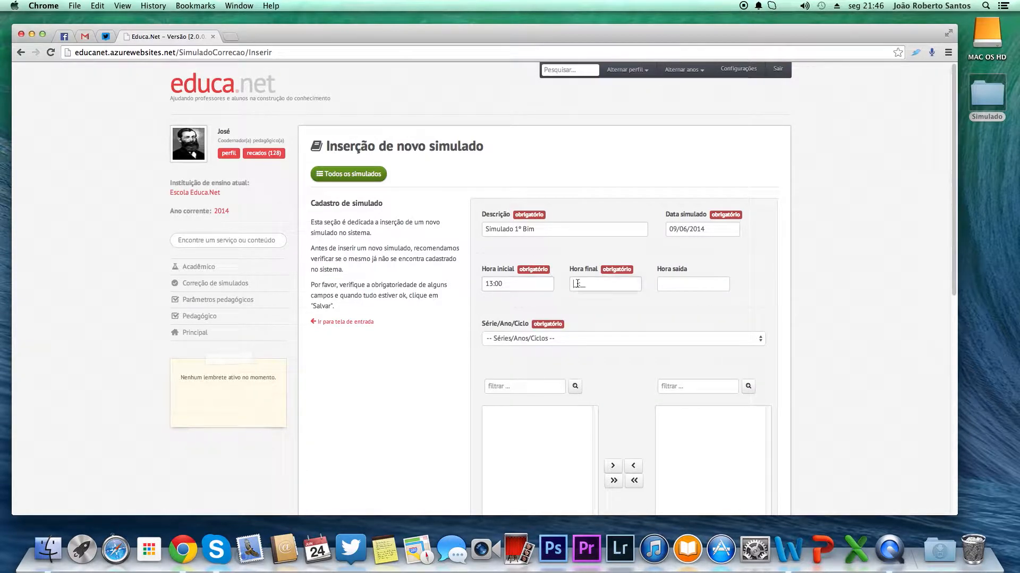
{"action": "type", "text": "17:00"}
{"action": "left_click", "coordinate": [671, 283]}
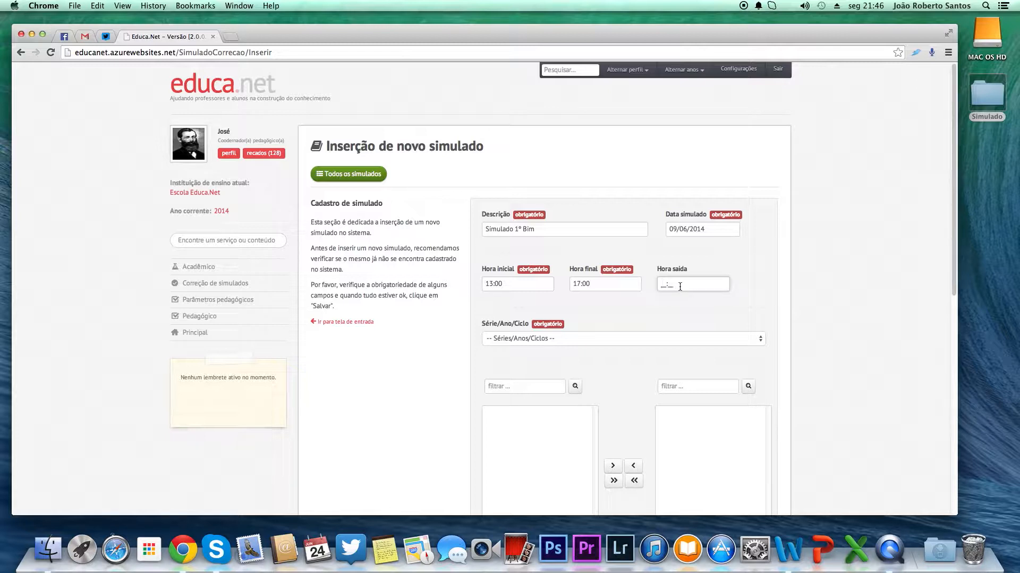
{"action": "type", "text": "1500"}
{"action": "left_click", "coordinate": [762, 299]}
Step: Choose series 3º EM/2014/Ensino Médio and move all its classes into the selected list
{"action": "left_click", "coordinate": [621, 340]}
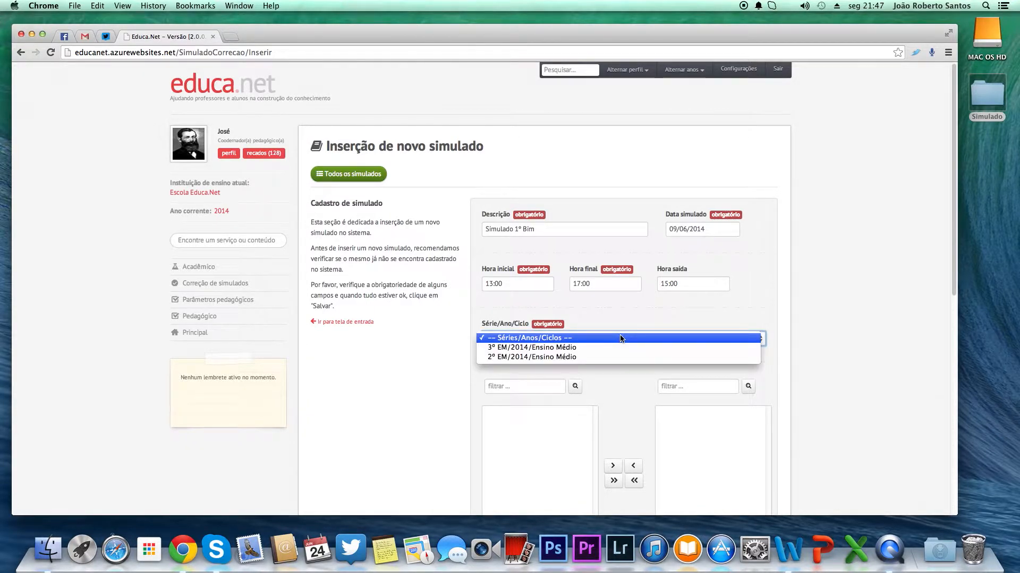
{"action": "left_click", "coordinate": [595, 348]}
{"action": "scroll", "coordinate": [537, 404], "scroll_direction": "down", "scroll_amount": 1}
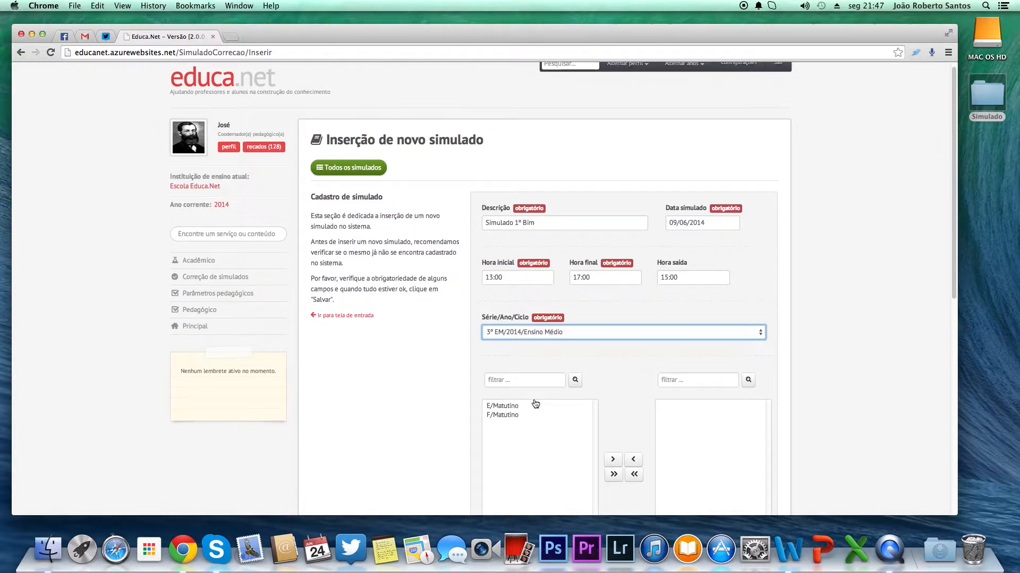
{"action": "scroll", "coordinate": [535, 405], "scroll_direction": "down", "scroll_amount": 1}
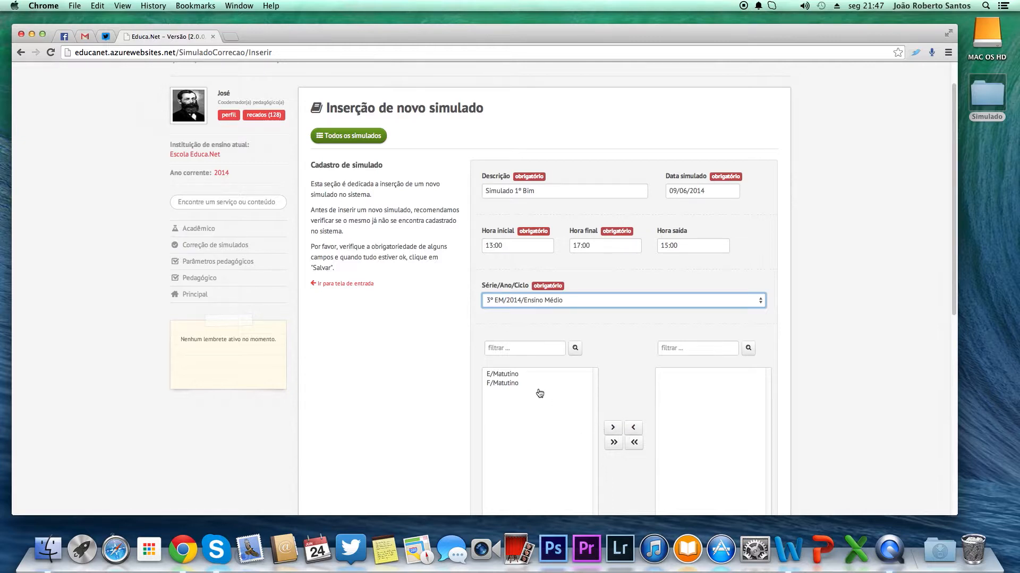
{"action": "left_click", "coordinate": [614, 443]}
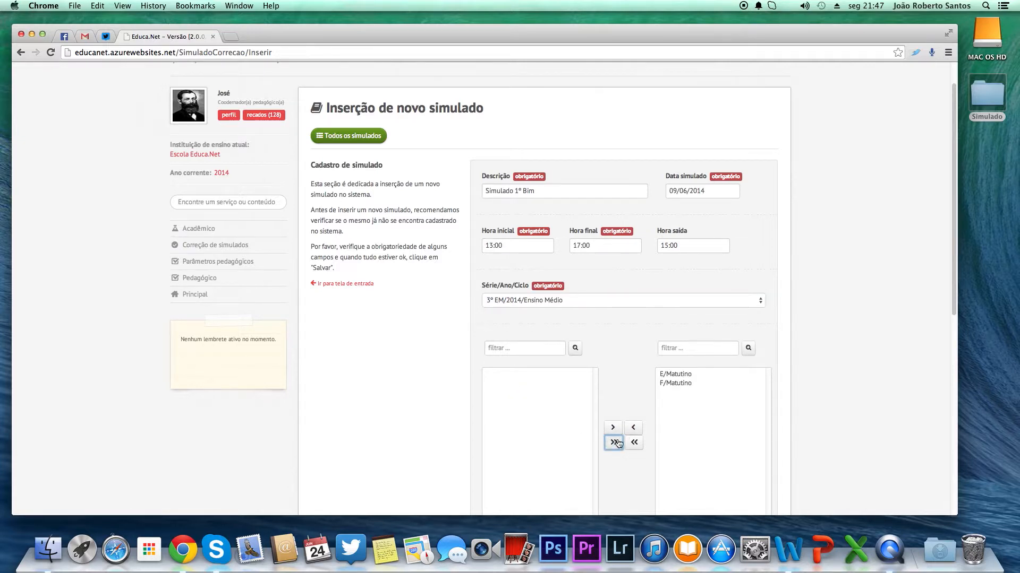
Step: Create a new exam type with description 1 for institution Escola Educa.Net and close the confirmation
{"action": "scroll", "coordinate": [712, 404], "scroll_direction": "down", "scroll_amount": 5}
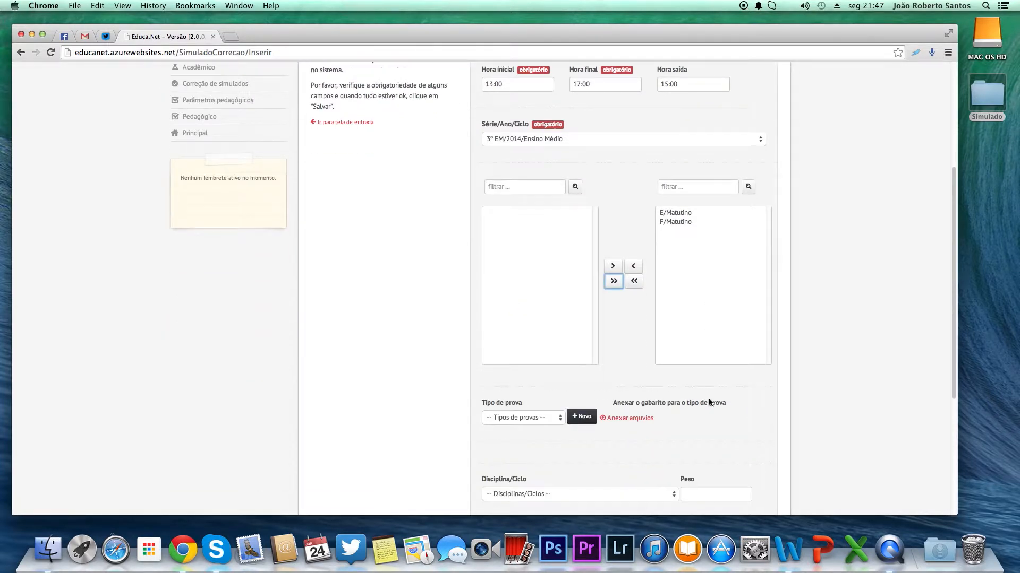
{"action": "scroll", "coordinate": [710, 403], "scroll_direction": "down", "scroll_amount": 1}
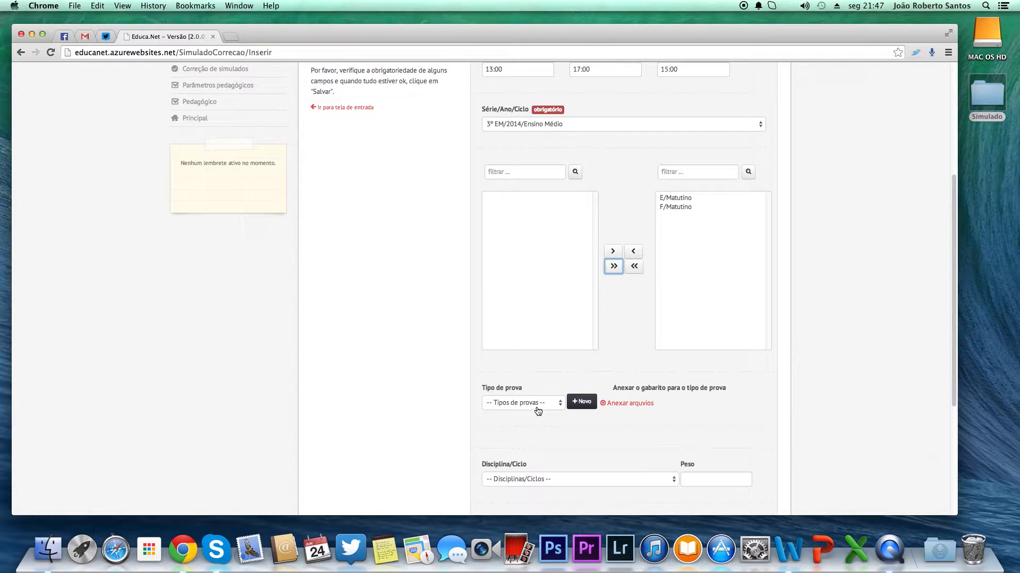
{"action": "left_click", "coordinate": [578, 404]}
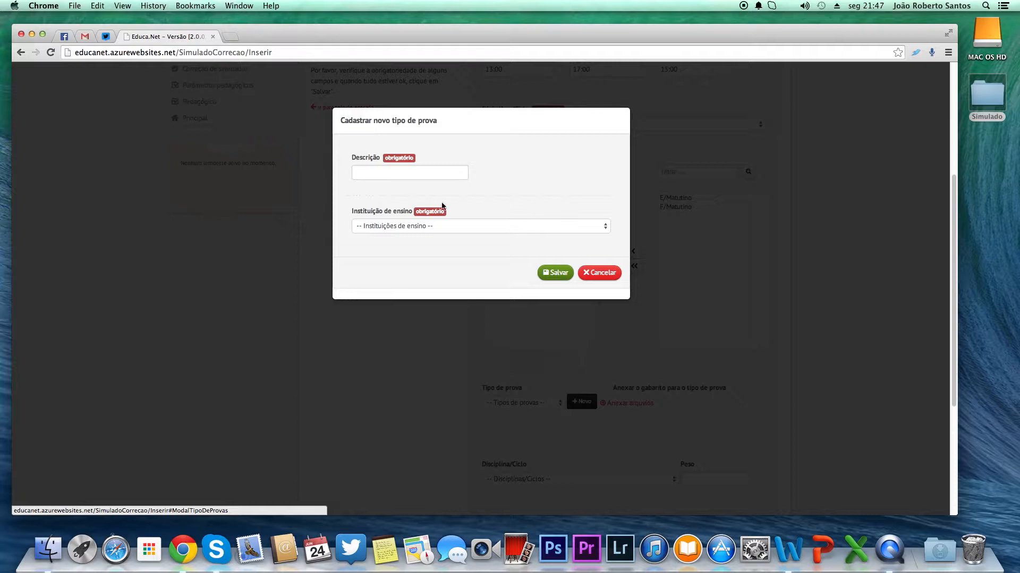
{"action": "left_click", "coordinate": [423, 174]}
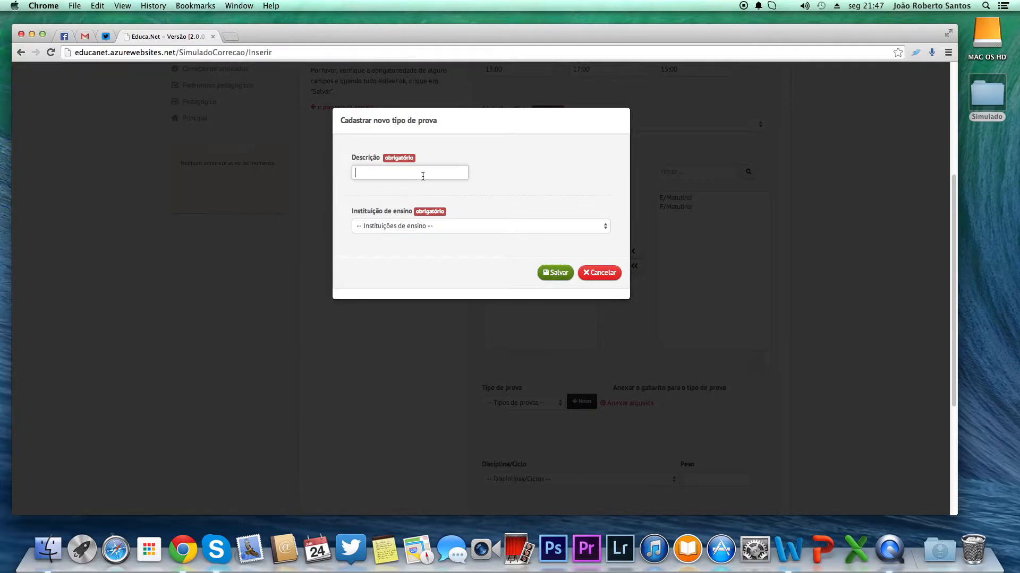
{"action": "type", "text": "1"}
{"action": "left_click", "coordinate": [450, 231]}
{"action": "left_click", "coordinate": [442, 238]}
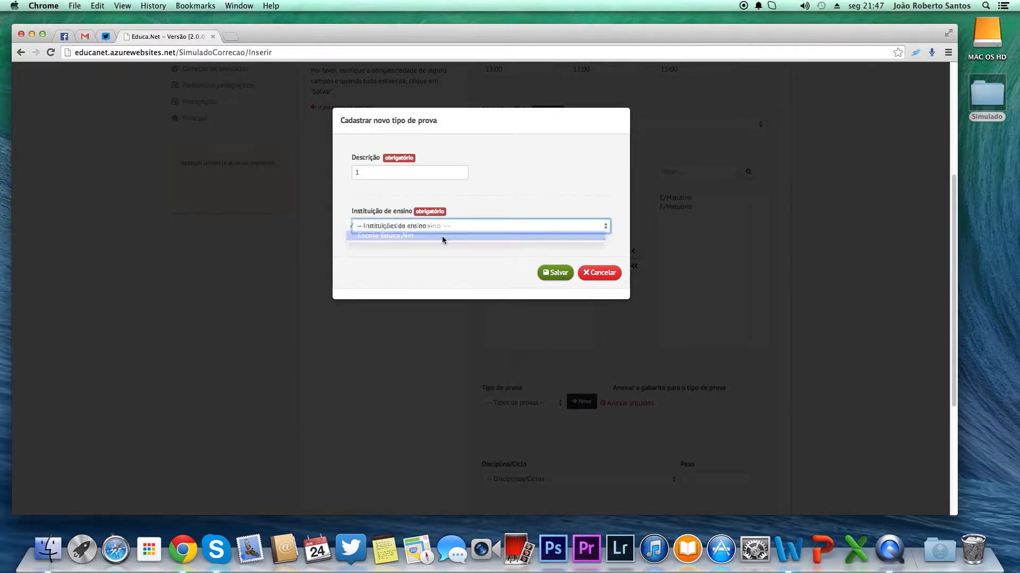
{"action": "left_click", "coordinate": [552, 276]}
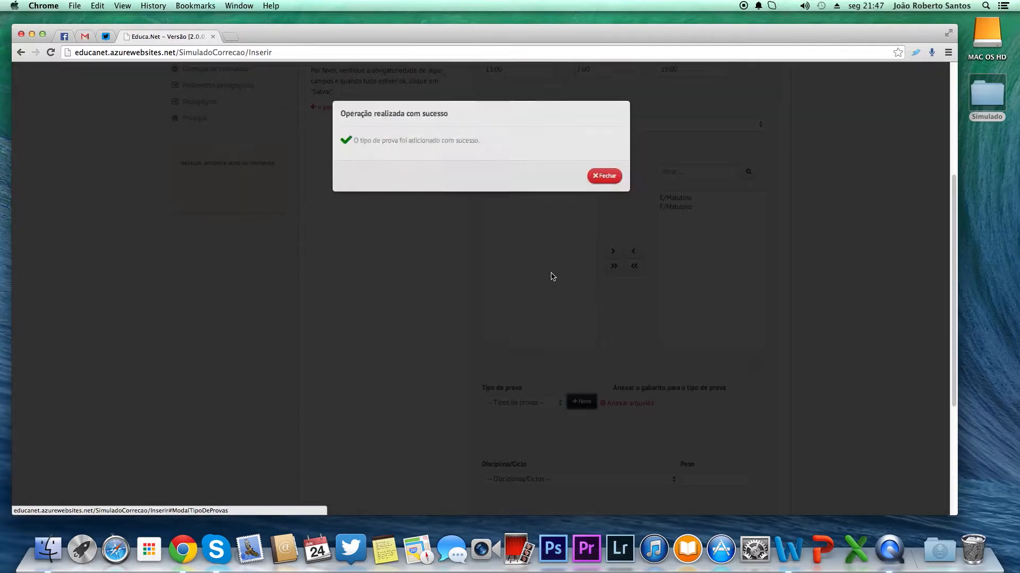
{"action": "left_click", "coordinate": [606, 181]}
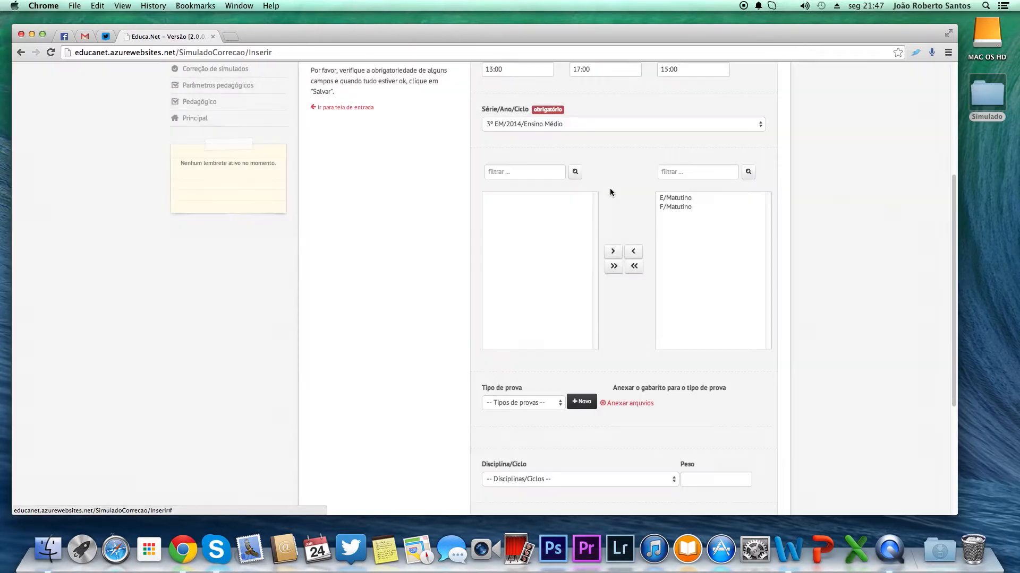
Step: Create a new exam type with description 2 for institution Escola Educa.Net and close the confirmation
{"action": "left_click", "coordinate": [584, 402]}
{"action": "left_click", "coordinate": [446, 177]}
{"action": "type", "text": "2"}
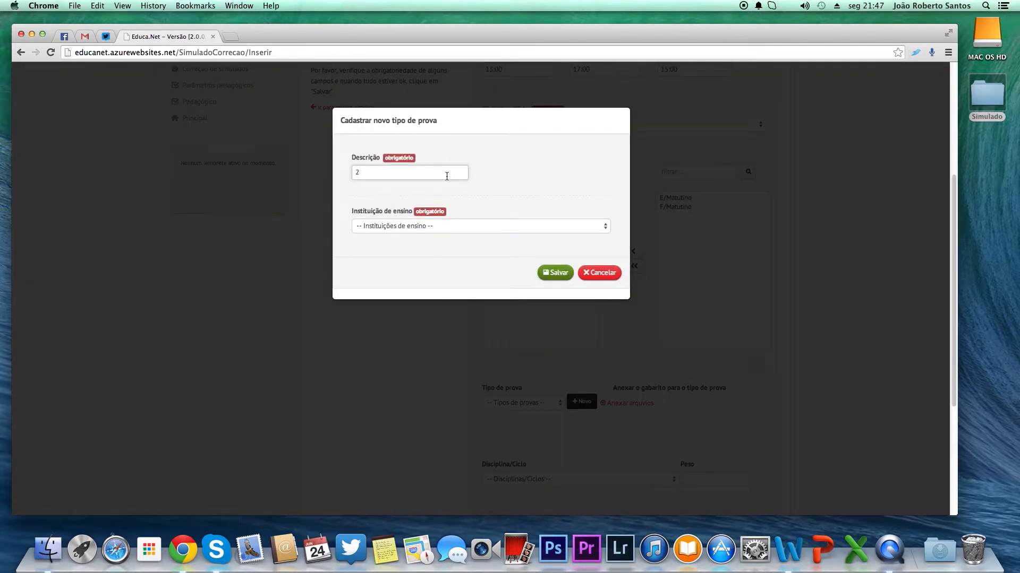
{"action": "left_click", "coordinate": [455, 227]}
{"action": "left_click", "coordinate": [450, 240]}
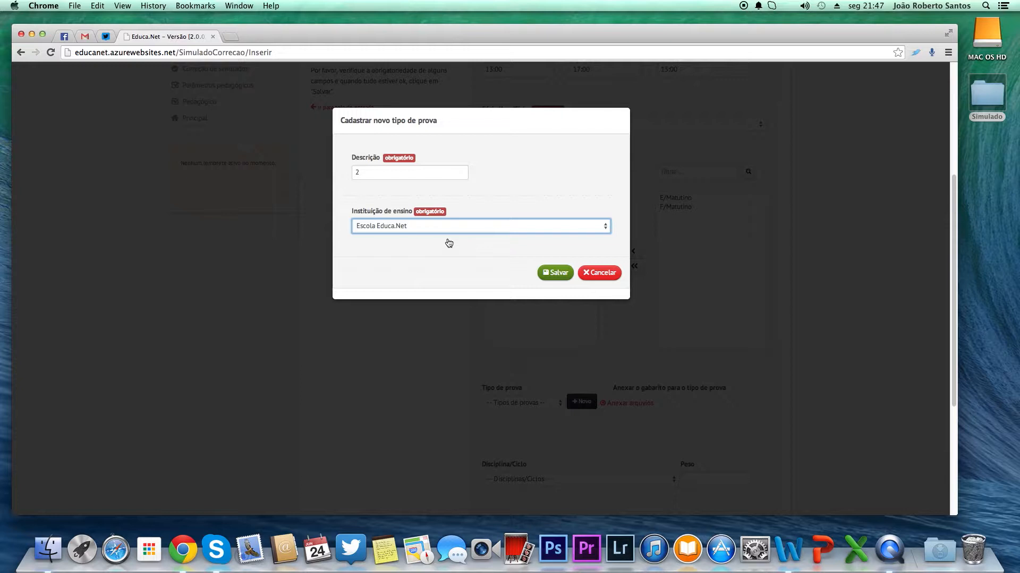
{"action": "left_click", "coordinate": [550, 280]}
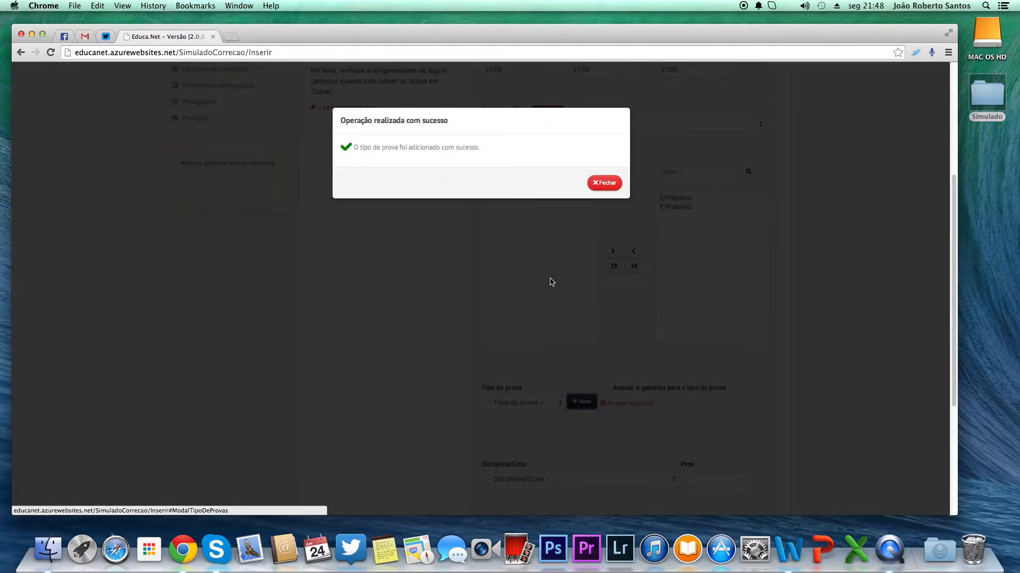
{"action": "left_click", "coordinate": [605, 183]}
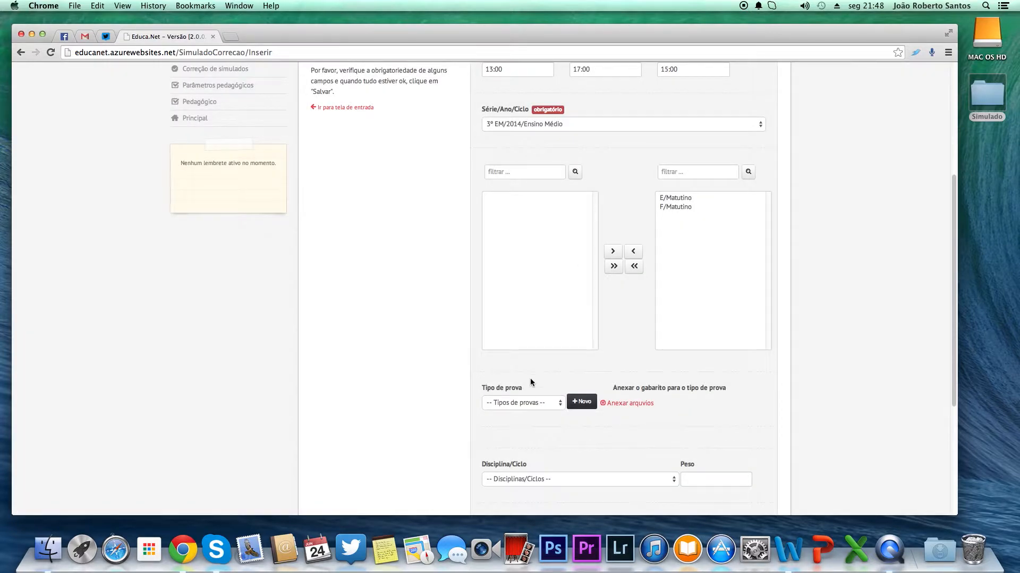
Step: Select exam type 1 for attaching its answer key
{"action": "left_click", "coordinate": [533, 403]}
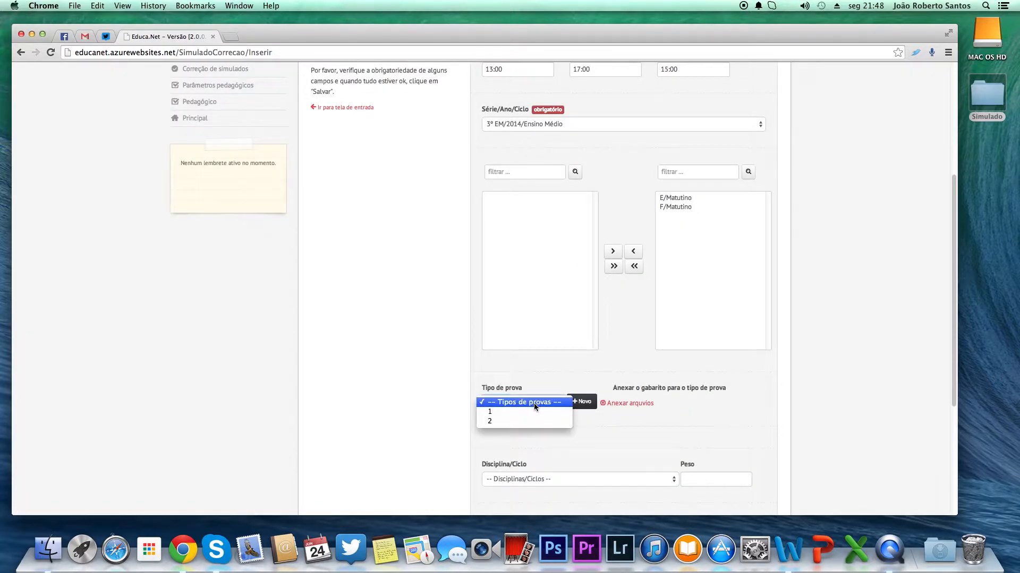
{"action": "left_click", "coordinate": [492, 412]}
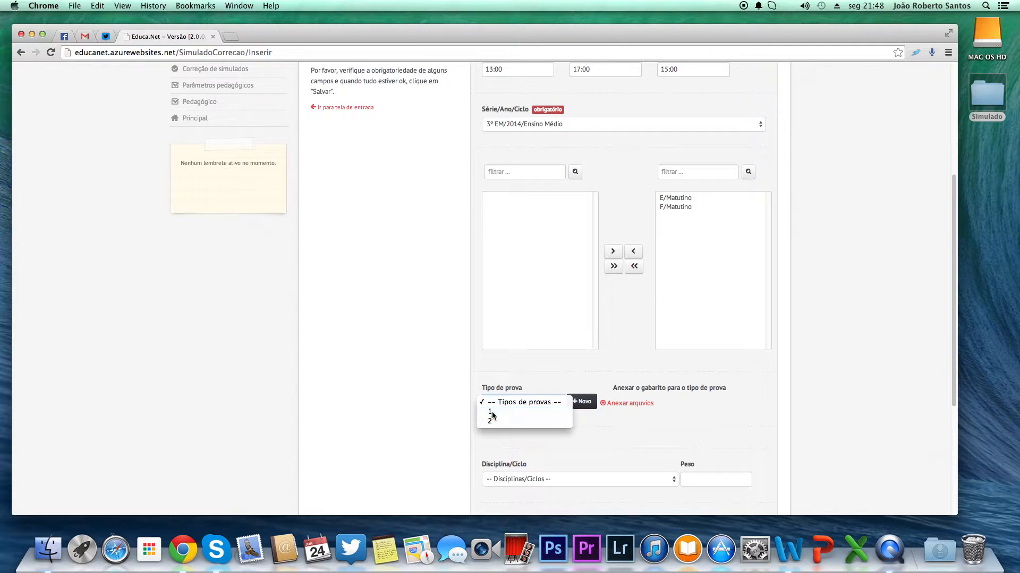
Step: Open the answer key file Simulado Gabarito 01 – Tipo de Prova 01.dat in Word and examine its contents
{"action": "left_click", "coordinate": [642, 403]}
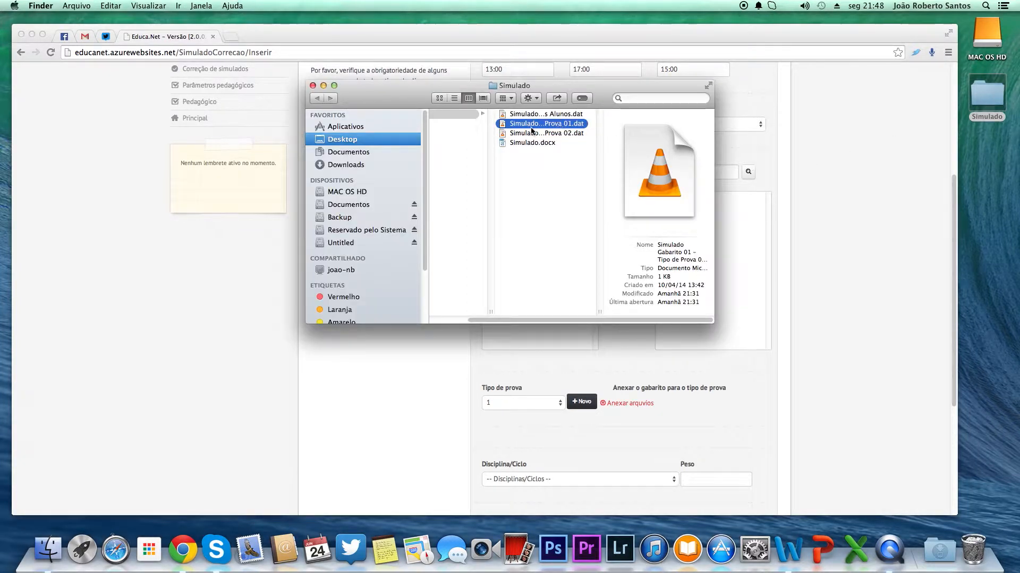
{"action": "double_click", "coordinate": [534, 124]}
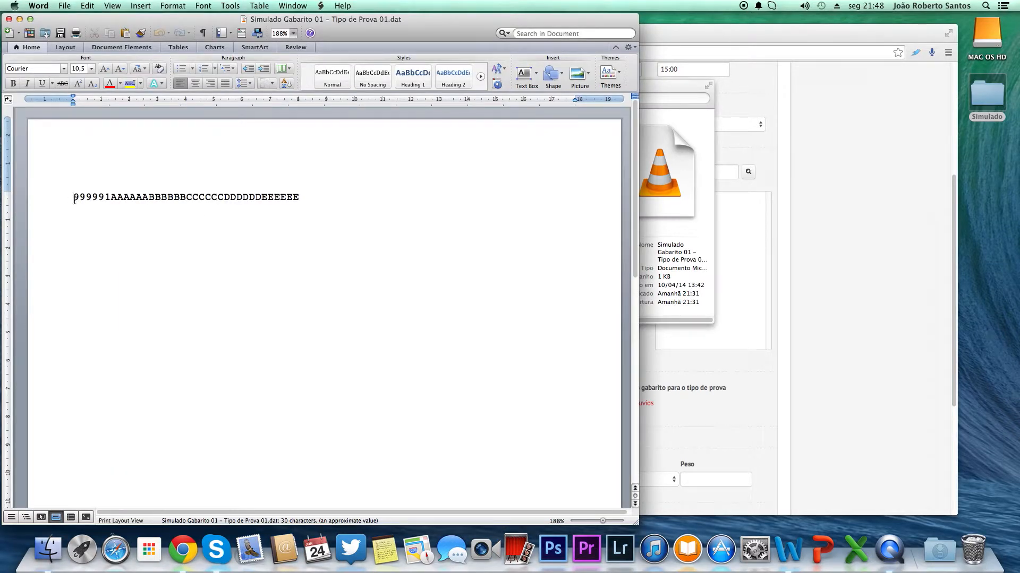
{"action": "left_click_drag", "start_coordinate": [74, 199], "coordinate": [104, 200]}
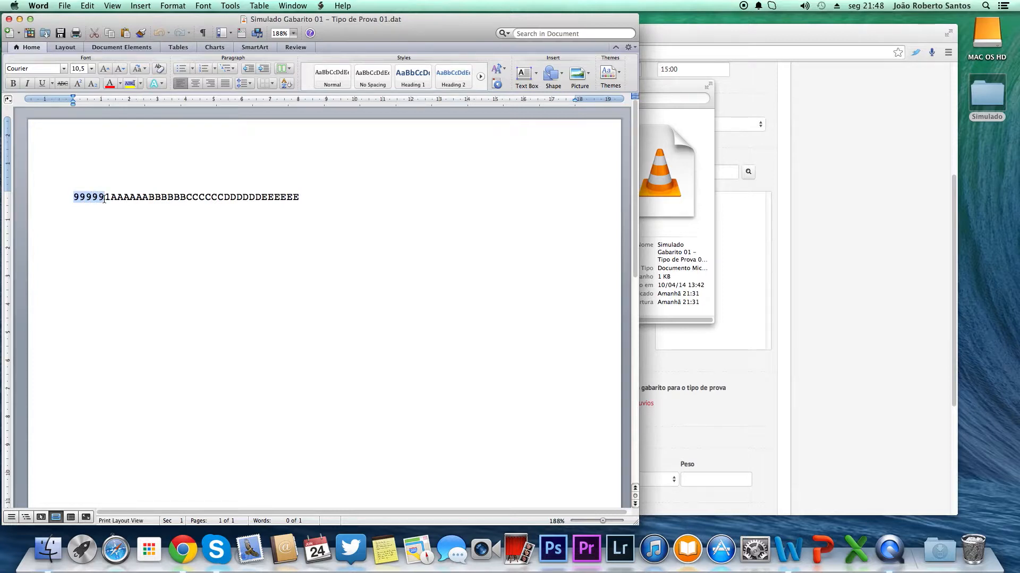
{"action": "left_click", "coordinate": [107, 199]}
{"action": "double_click", "coordinate": [107, 200]}
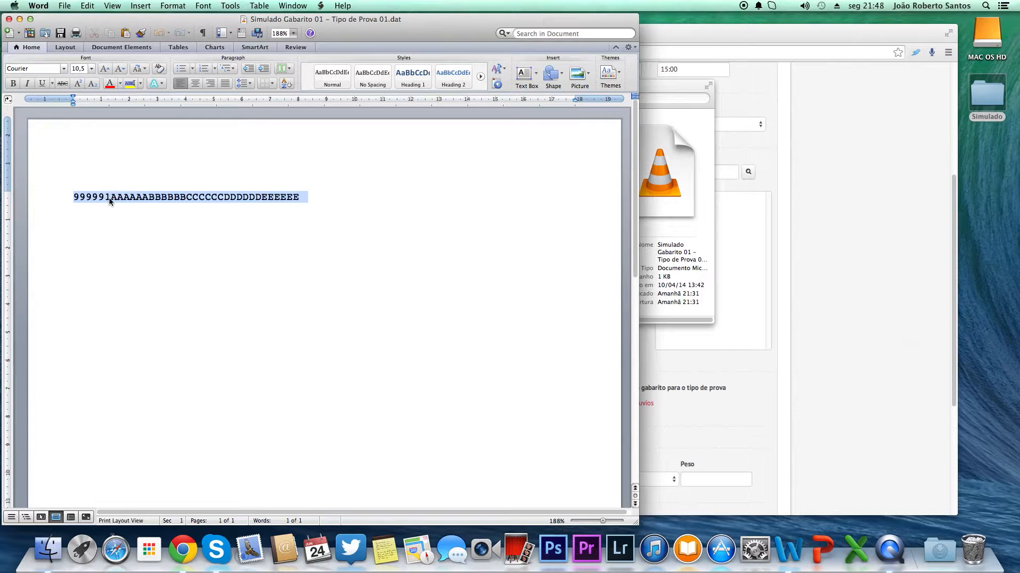
{"action": "left_click", "coordinate": [106, 205]}
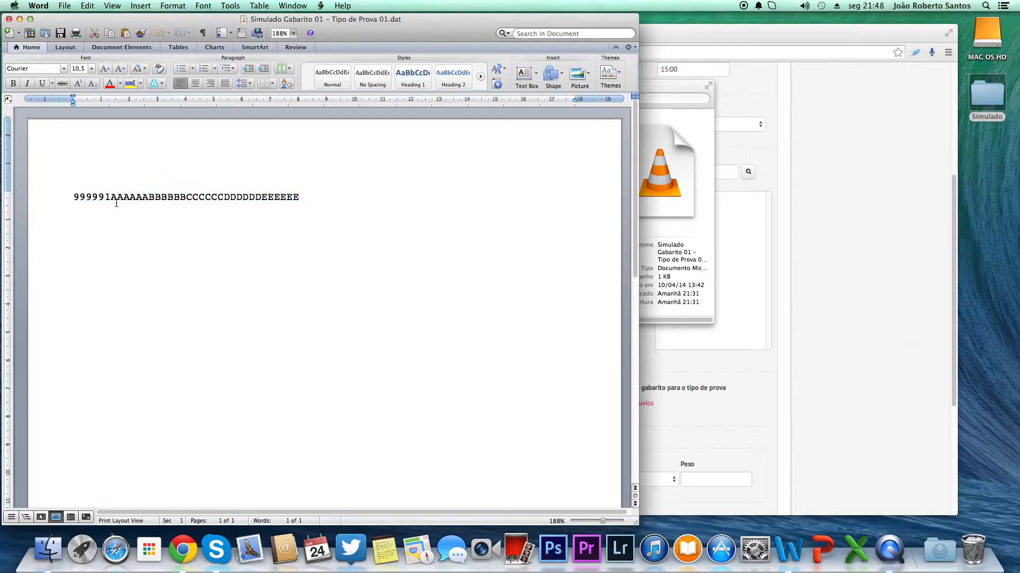
{"action": "left_click_drag", "start_coordinate": [111, 205], "coordinate": [297, 205]}
{"action": "double_click", "coordinate": [307, 199]}
{"action": "left_click", "coordinate": [311, 196]}
{"action": "left_click", "coordinate": [9, 19]}
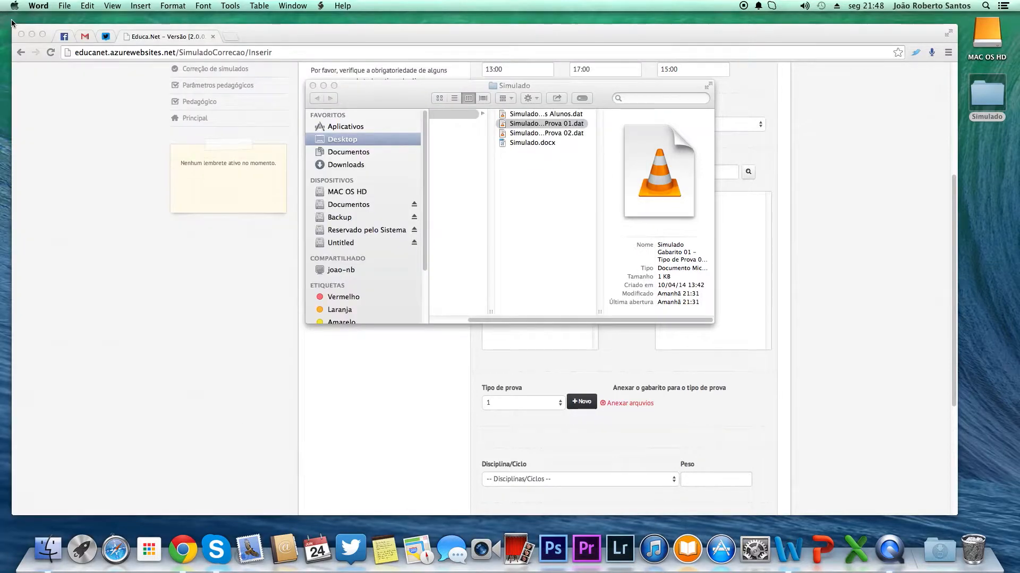
{"action": "left_click", "coordinate": [677, 362]}
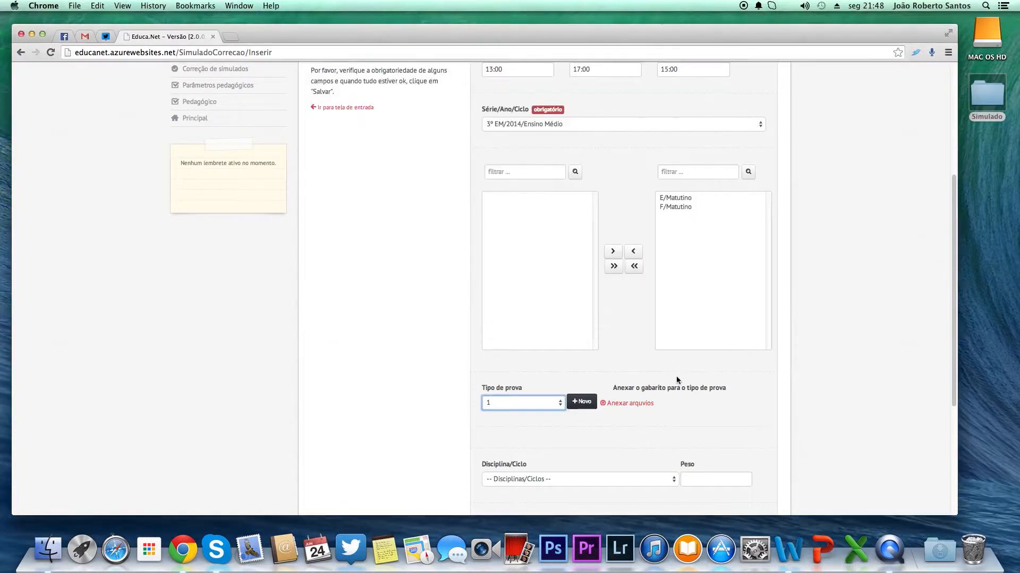
Step: Attach Simulado Gabarito 01 - Tipo de Prova 01.dat from the Simulado folder as the answer key for exam type 1
{"action": "left_click", "coordinate": [630, 406]}
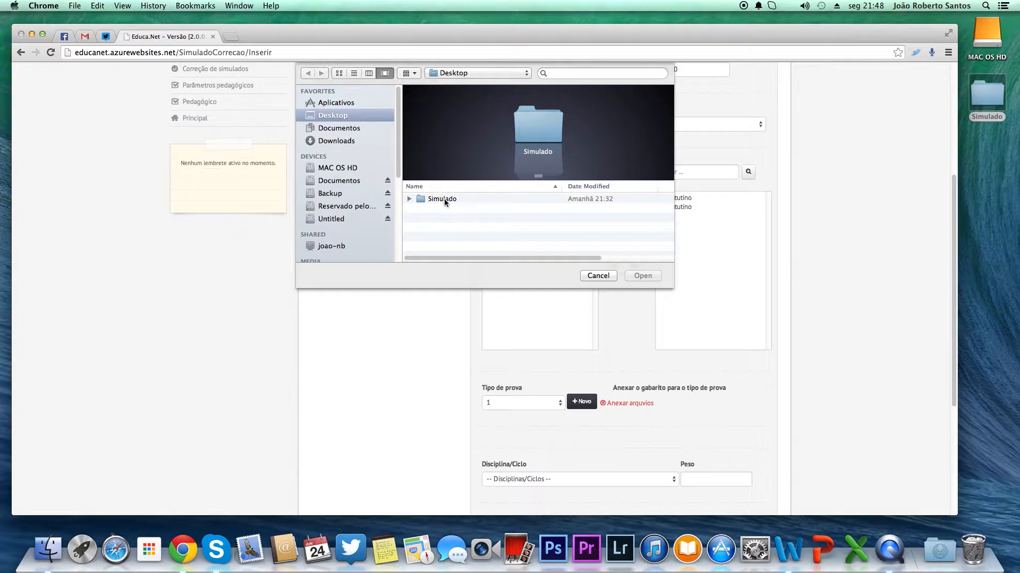
{"action": "left_click", "coordinate": [444, 199]}
{"action": "double_click", "coordinate": [422, 200]}
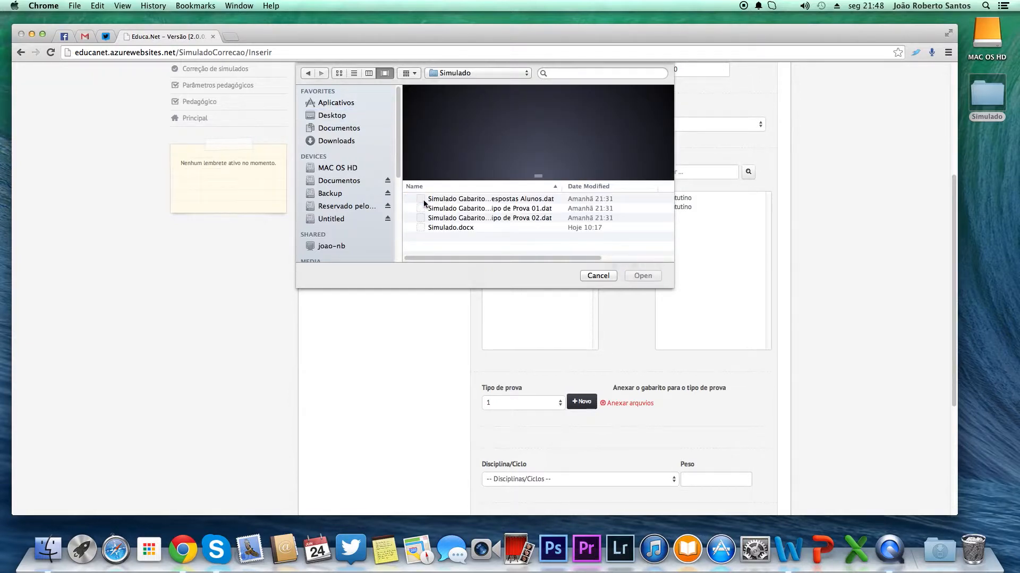
{"action": "left_click", "coordinate": [487, 210]}
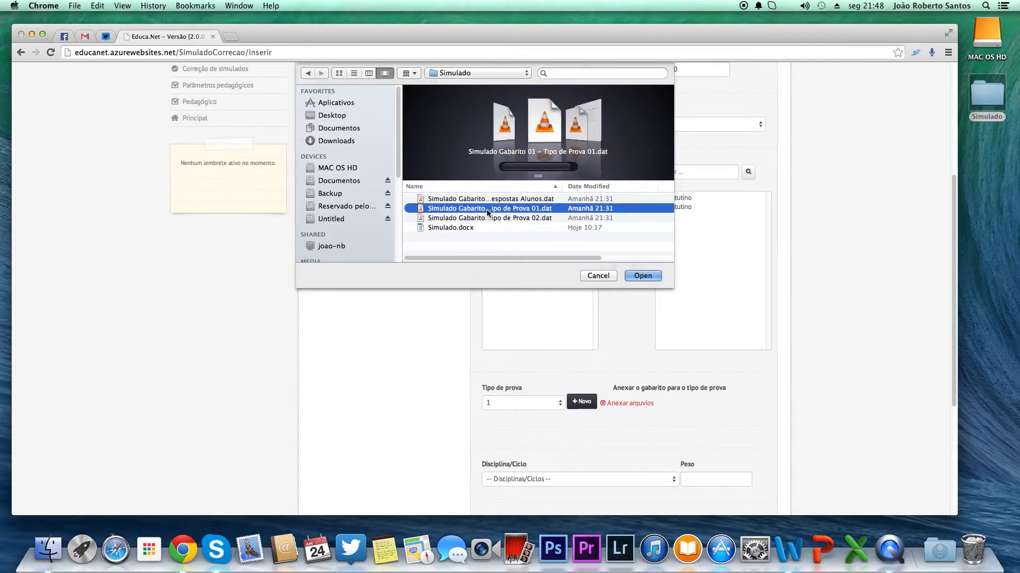
{"action": "left_click", "coordinate": [643, 275]}
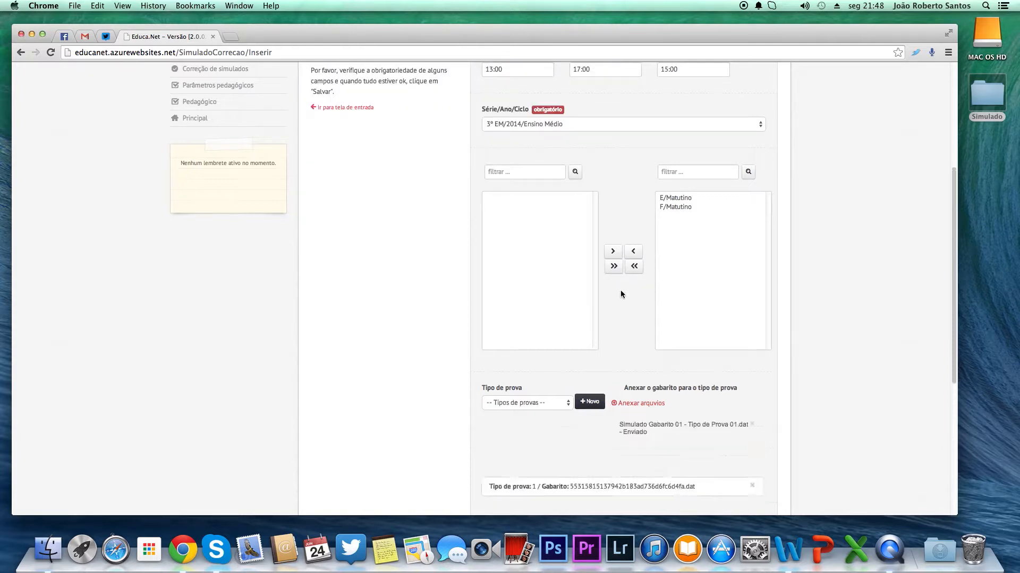
Step: Select exam type 2 and attach Simulado Gabarito 01 - Tipo de Prova 02.dat as its answer key
{"action": "scroll", "coordinate": [607, 473], "scroll_direction": "down", "scroll_amount": 1}
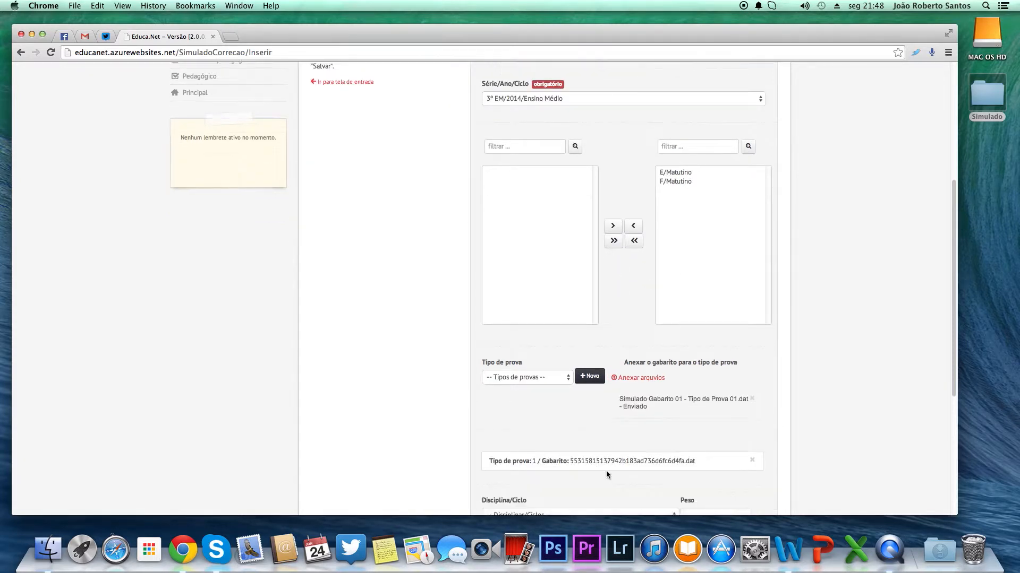
{"action": "scroll", "coordinate": [604, 466], "scroll_direction": "down", "scroll_amount": 1}
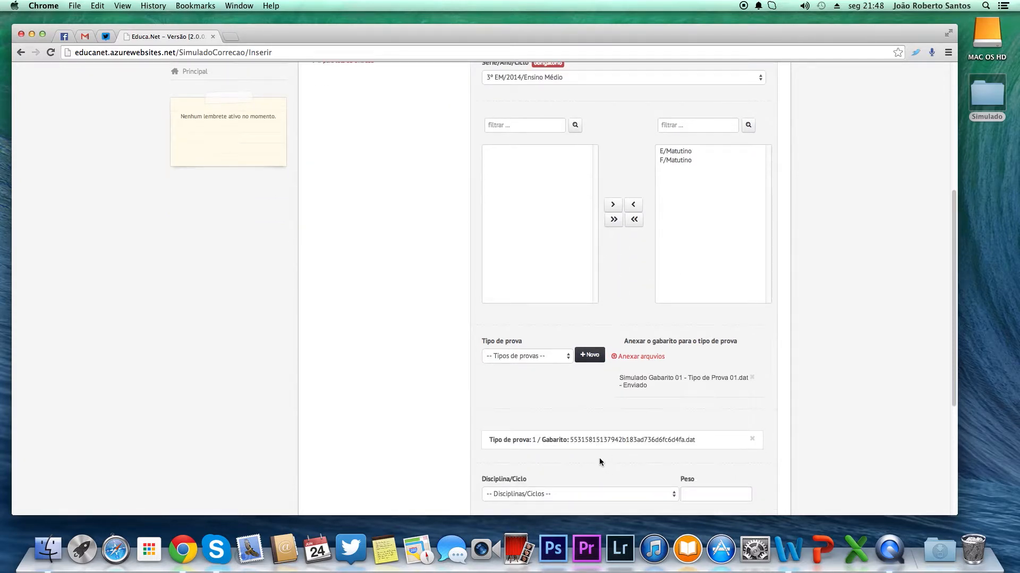
{"action": "left_click", "coordinate": [530, 361]}
{"action": "left_click", "coordinate": [516, 370]}
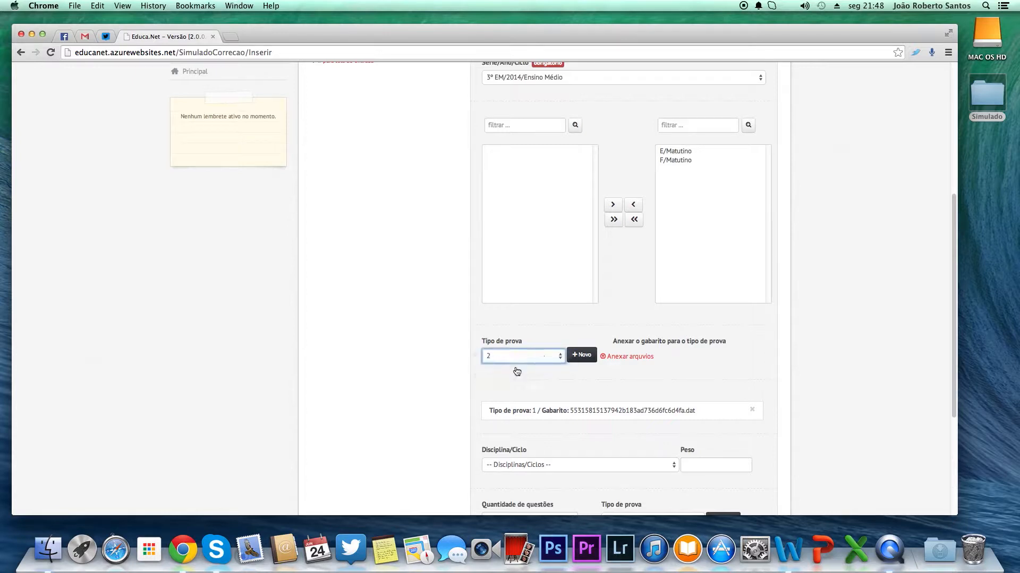
{"action": "left_click", "coordinate": [626, 357]}
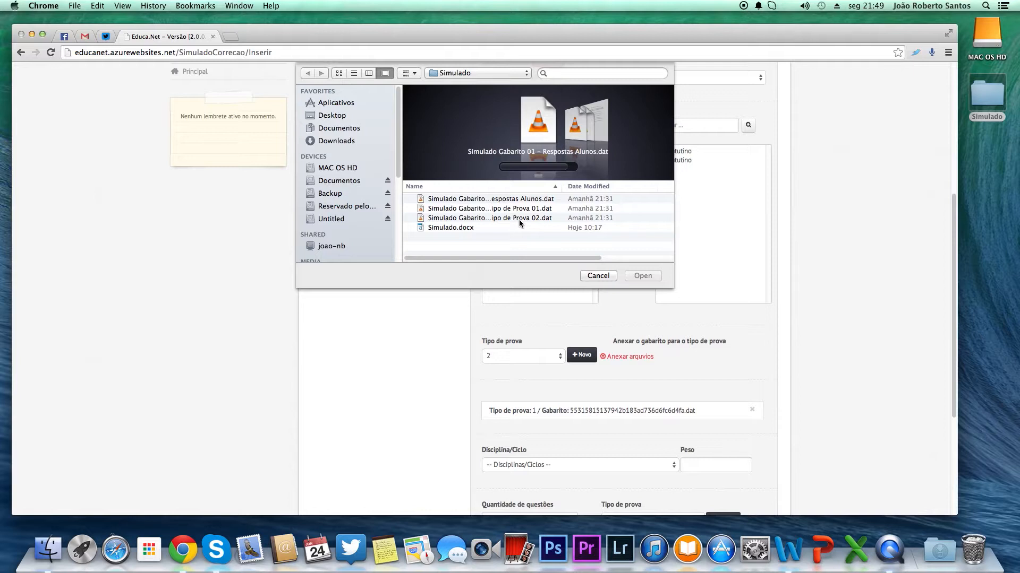
{"action": "left_click", "coordinate": [521, 218]}
{"action": "left_click", "coordinate": [642, 276]}
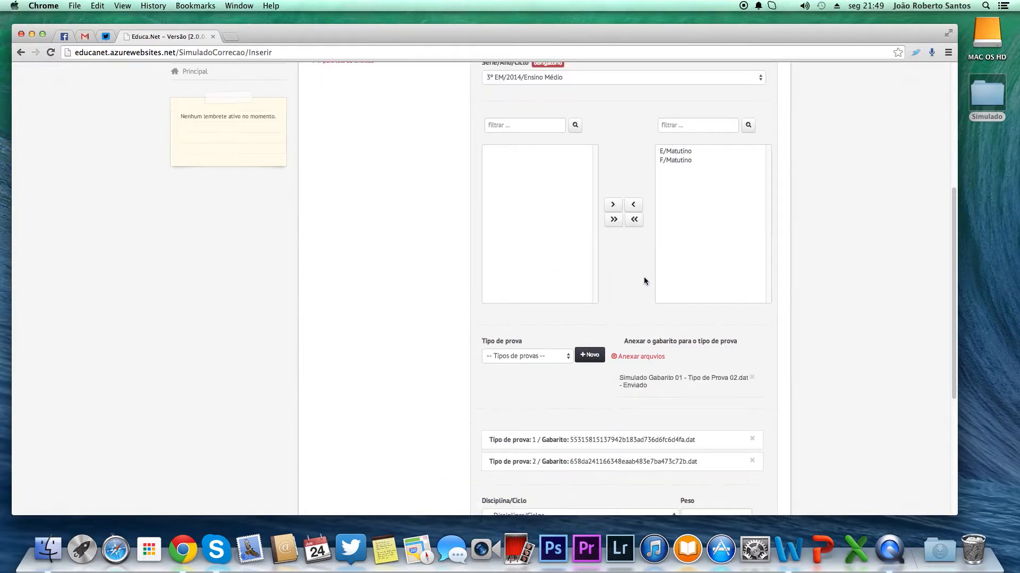
Step: Choose the discipline Geografia / Ensino médio for the exam
{"action": "scroll", "coordinate": [611, 349], "scroll_direction": "down", "scroll_amount": 3}
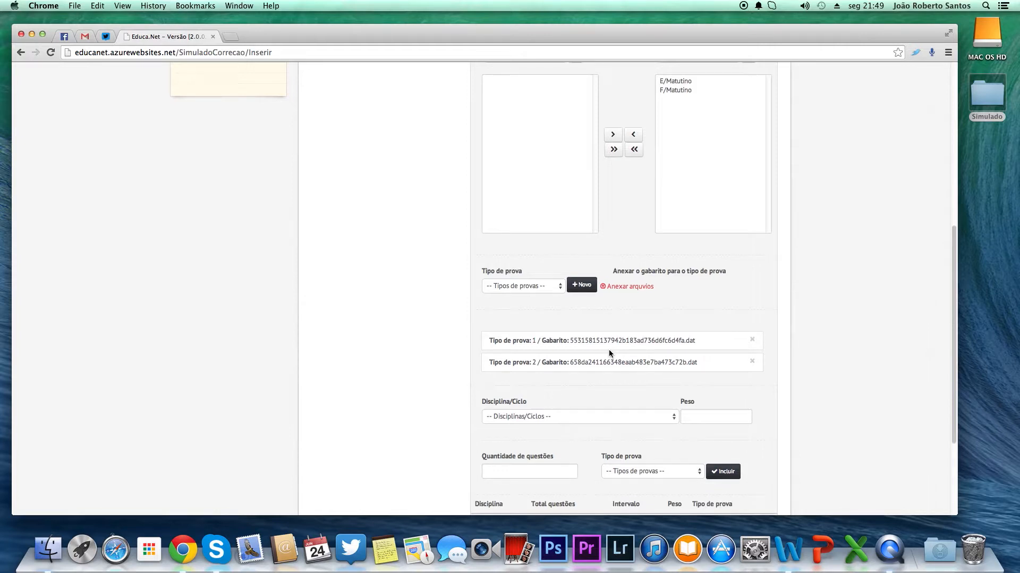
{"action": "scroll", "coordinate": [608, 352], "scroll_direction": "down", "scroll_amount": 2}
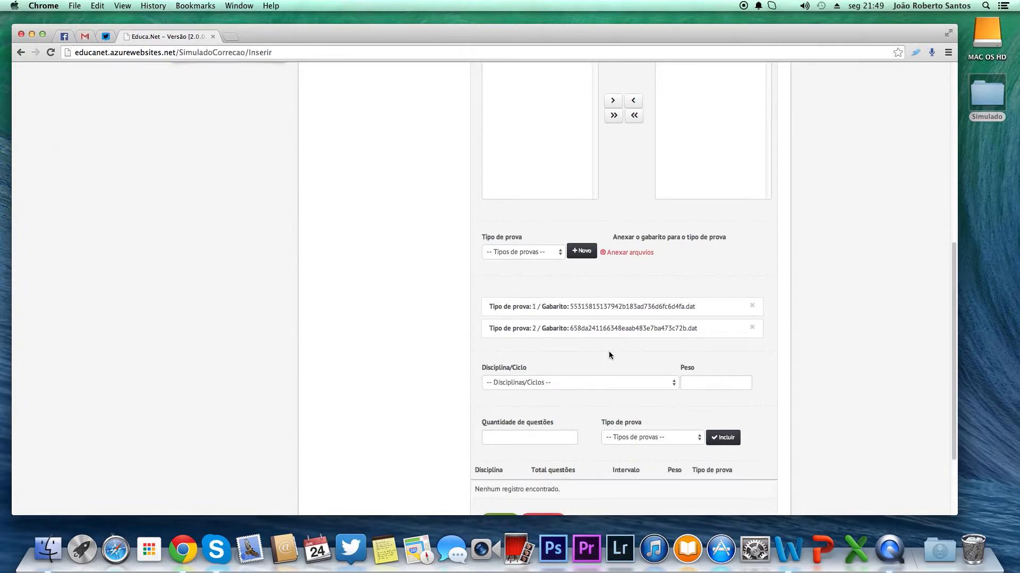
{"action": "scroll", "coordinate": [609, 352], "scroll_direction": "down", "scroll_amount": 1}
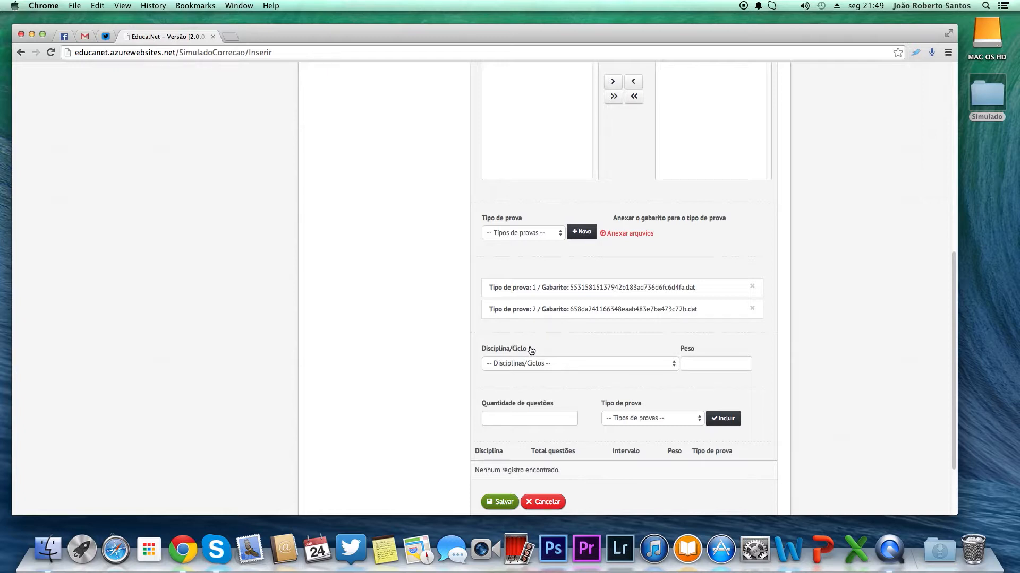
{"action": "left_click", "coordinate": [555, 361]}
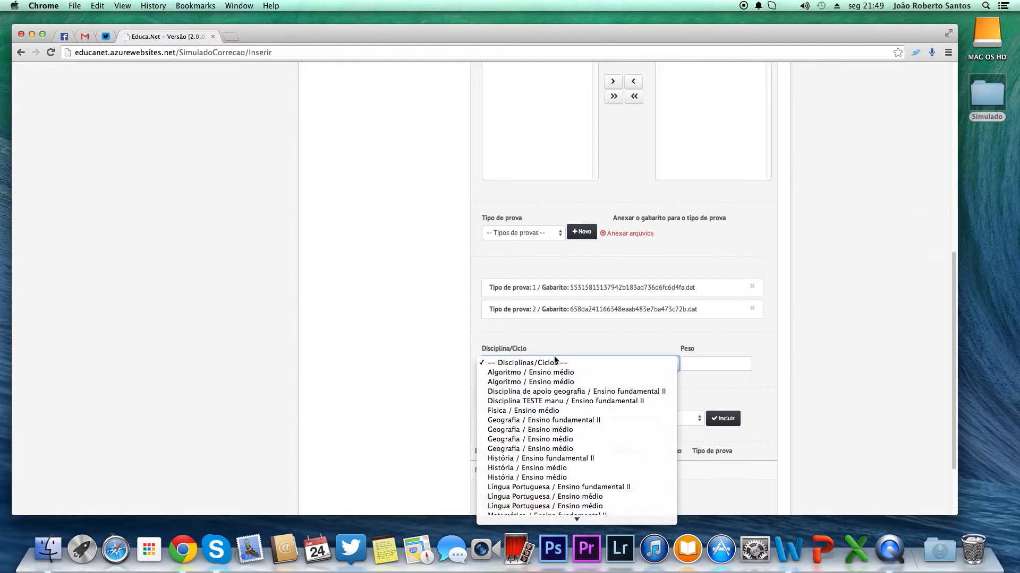
{"action": "scroll", "coordinate": [579, 388], "scroll_direction": "down", "scroll_amount": 3}
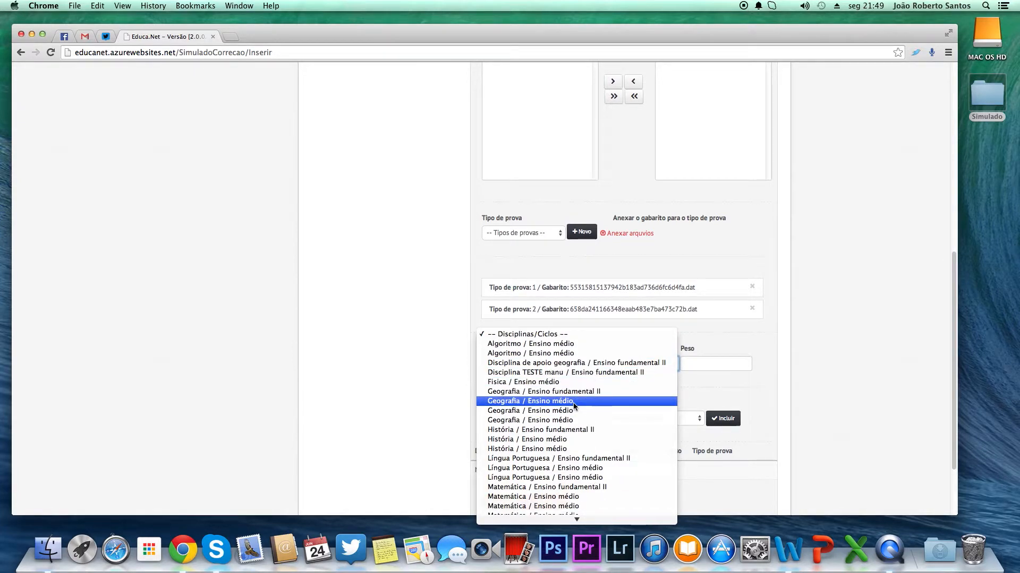
{"action": "left_click", "coordinate": [531, 401]}
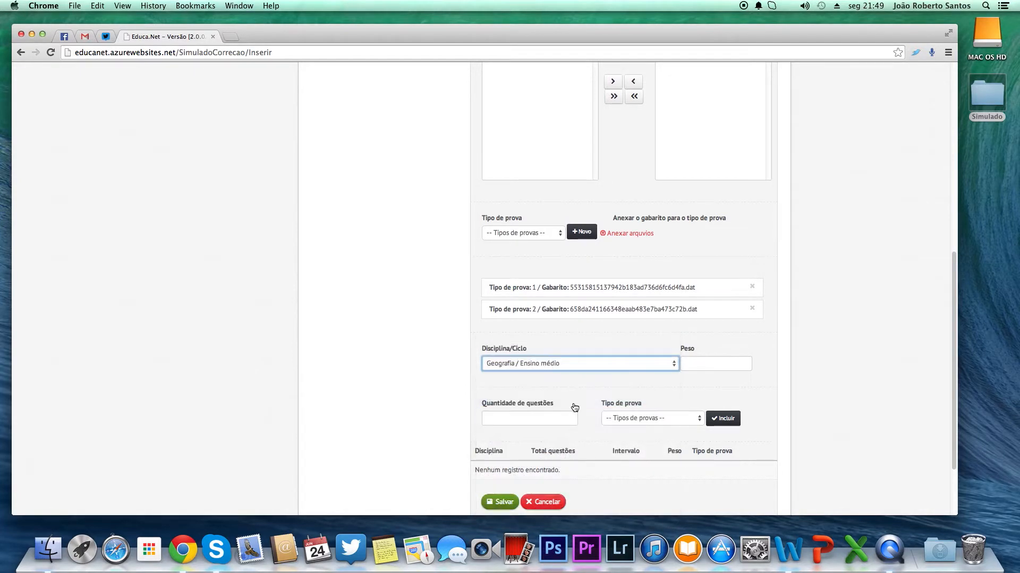
Step: Enter 10 questions with exam type 1, try to include the discipline, and close the error dialog
{"action": "left_click", "coordinate": [702, 364]}
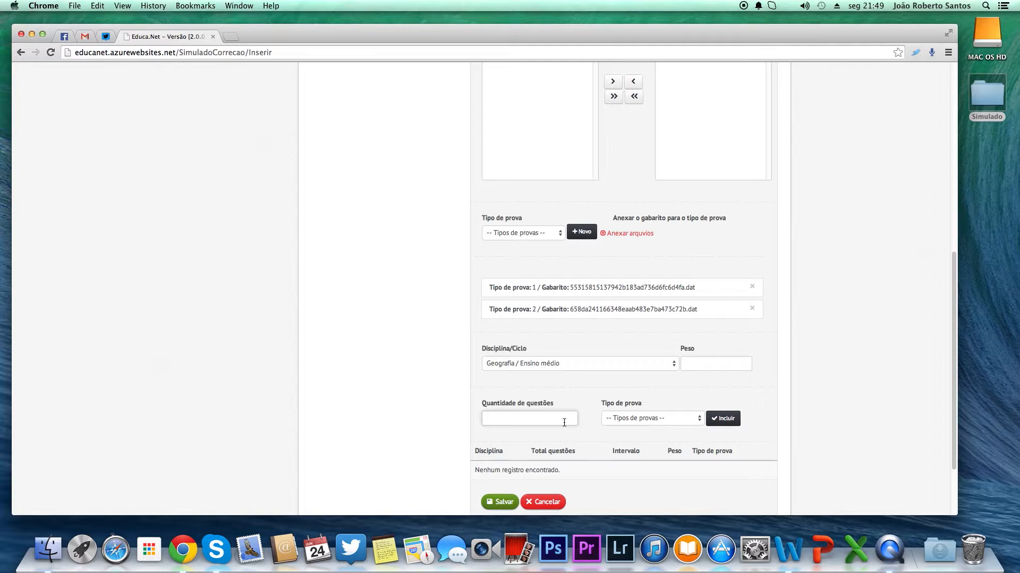
{"action": "type", "text": "10"}
{"action": "left_click", "coordinate": [622, 423]}
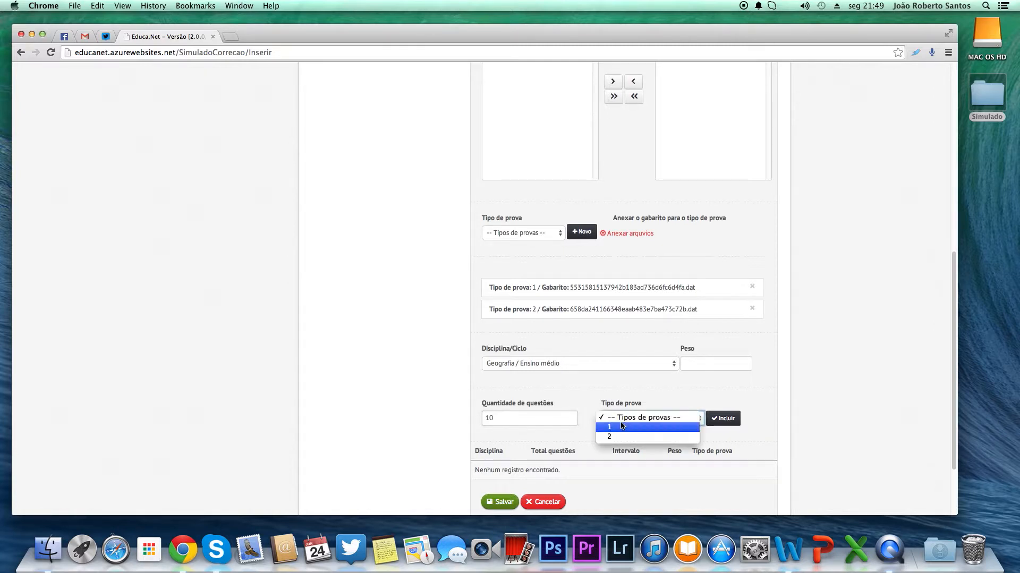
{"action": "left_click", "coordinate": [622, 426]}
{"action": "left_click", "coordinate": [722, 419]}
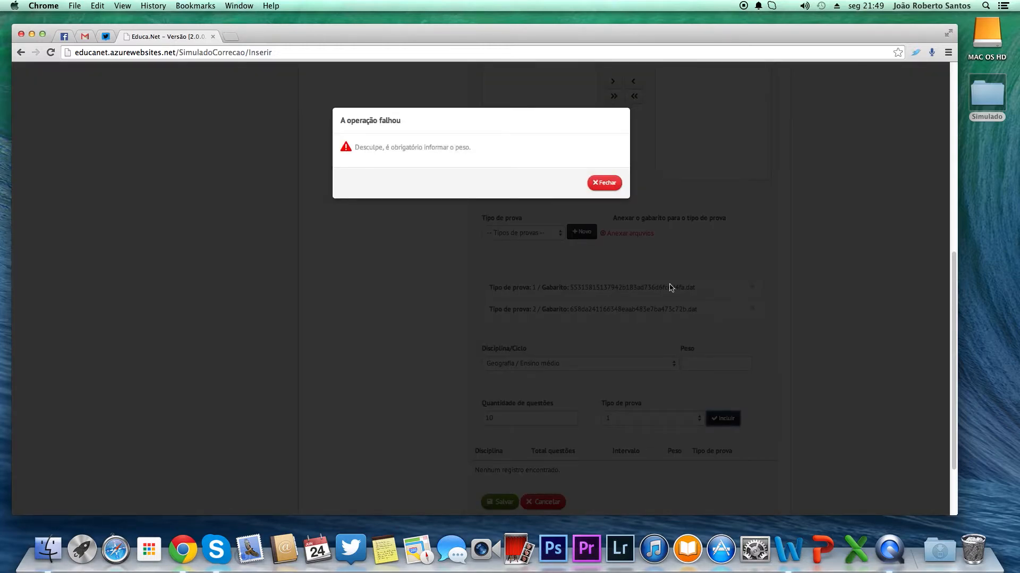
{"action": "left_click", "coordinate": [604, 183]}
Step: Set the weight to 1 and include Geografia with 10 questions for exam type 1
{"action": "left_click", "coordinate": [724, 365]}
{"action": "type", "text": "1"}
{"action": "left_click", "coordinate": [752, 391]}
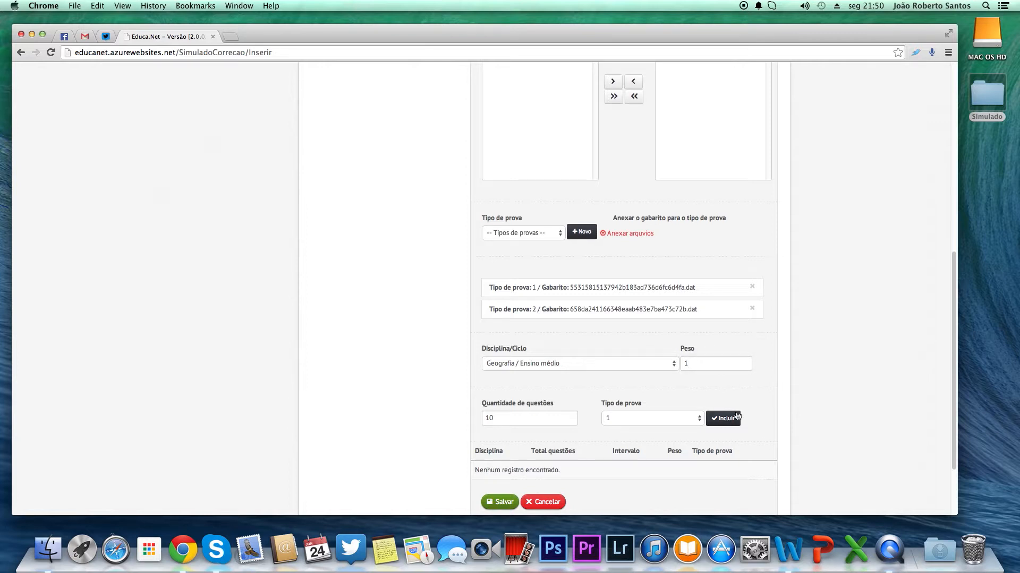
{"action": "left_click", "coordinate": [738, 424]}
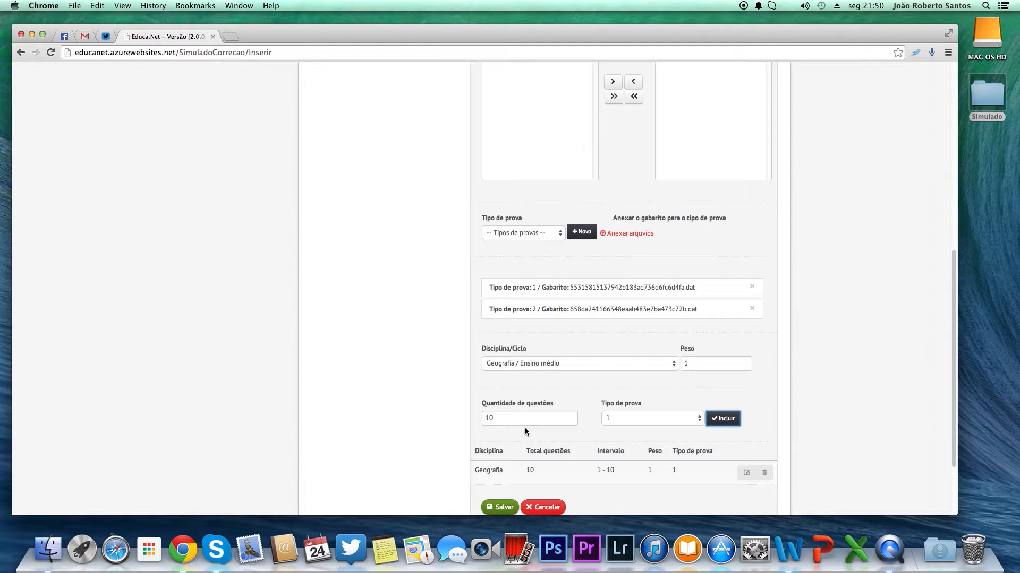
Step: Choose the discipline História / Ensino médio for the next entry
{"action": "scroll", "coordinate": [525, 430], "scroll_direction": "down", "scroll_amount": 2}
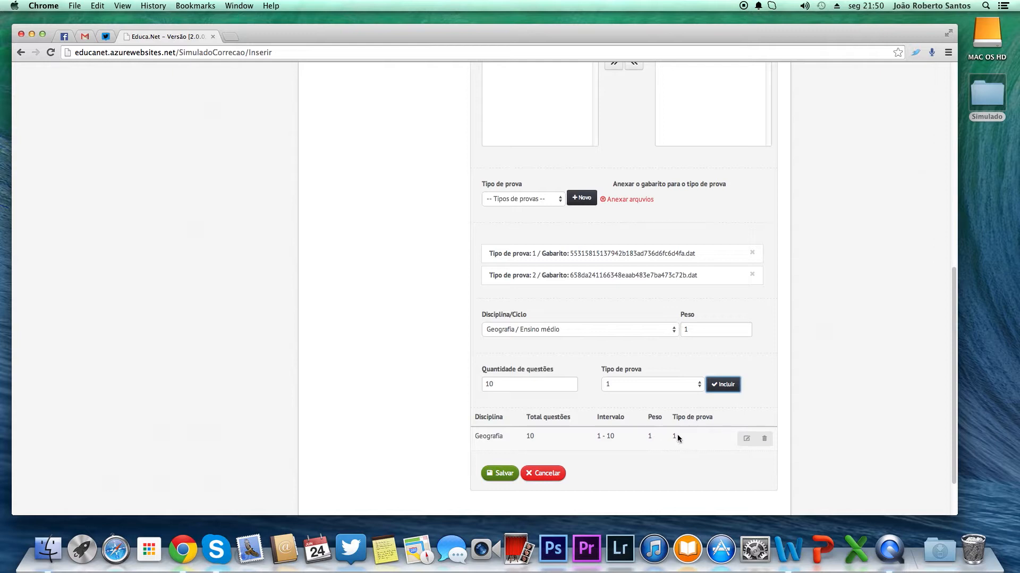
{"action": "left_click", "coordinate": [630, 340]}
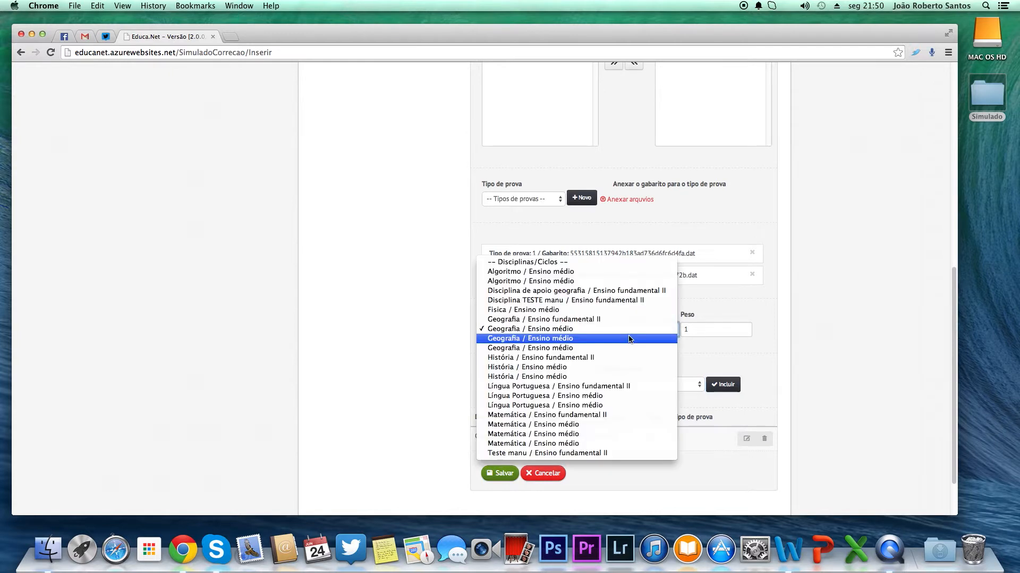
{"action": "left_click", "coordinate": [594, 368]}
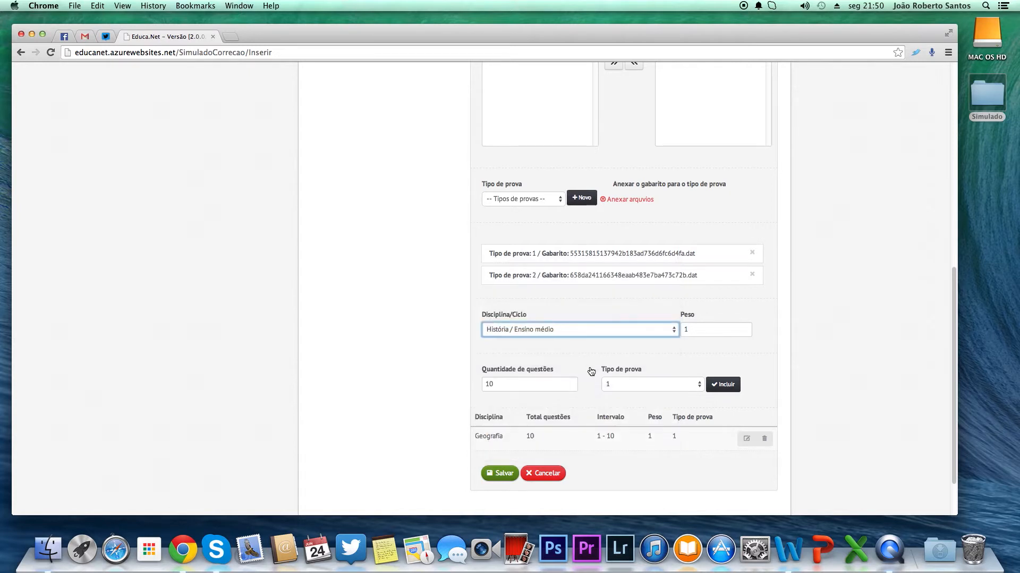
Step: Include História with weight 1, 10 questions and exam type 1 in the discipline list
{"action": "double_click", "coordinate": [703, 331]}
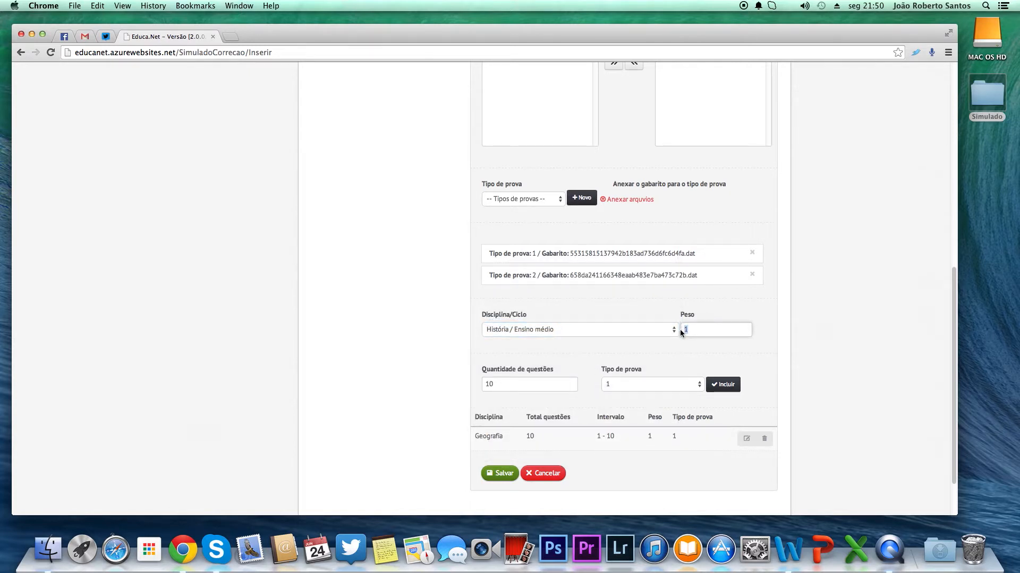
{"action": "double_click", "coordinate": [525, 386]}
{"action": "left_click", "coordinate": [695, 386]}
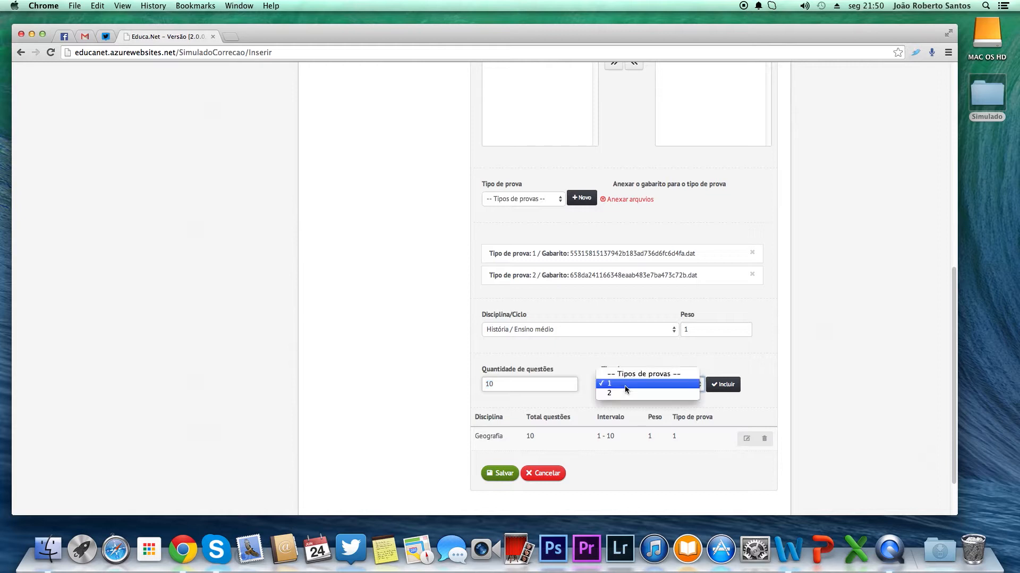
{"action": "left_click", "coordinate": [696, 388]}
{"action": "left_click", "coordinate": [733, 386]}
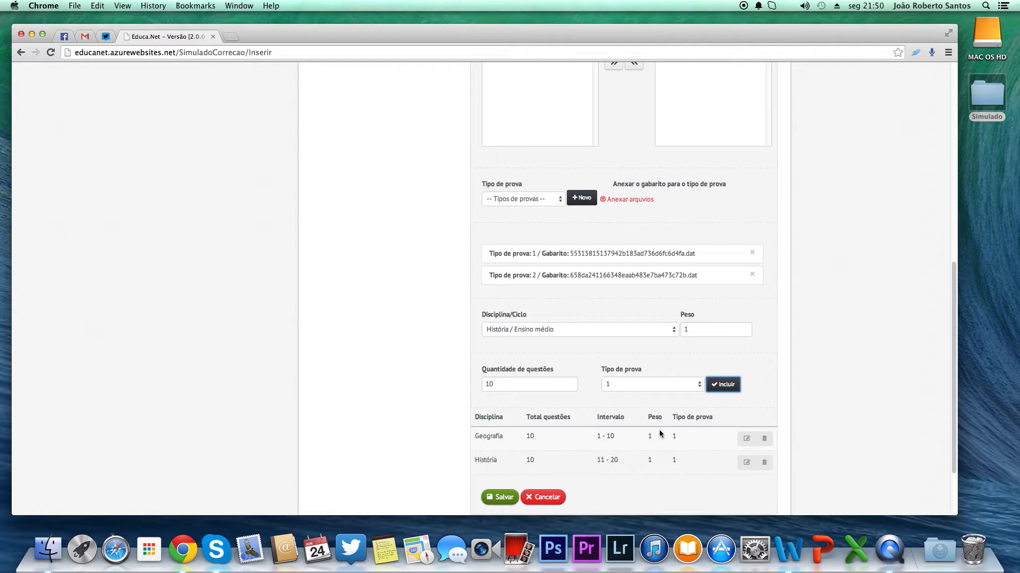
Step: Include Matemática / Ensino médio with 10 questions for exam type 1
{"action": "left_click", "coordinate": [583, 330]}
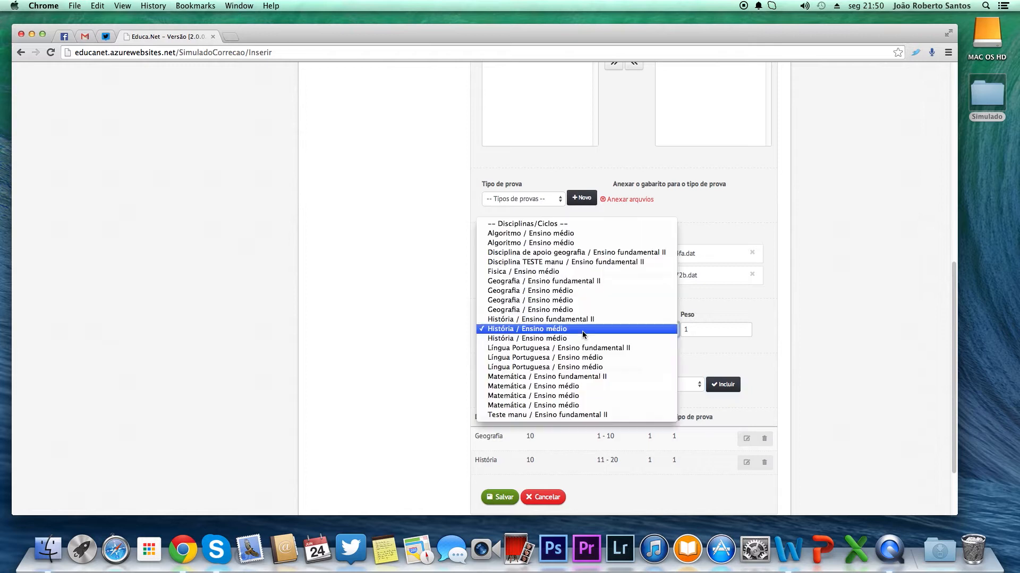
{"action": "left_click", "coordinate": [577, 406]}
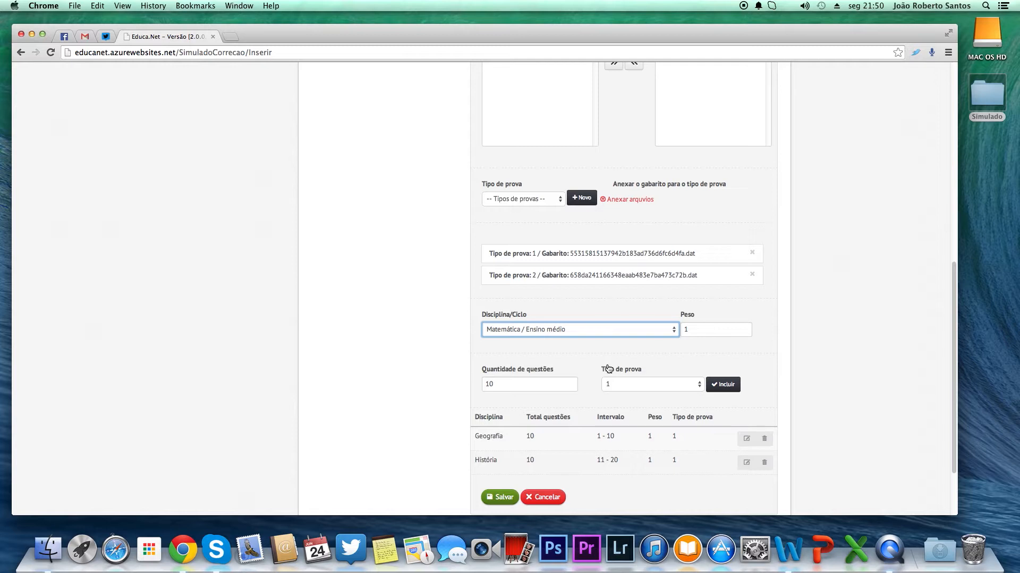
{"action": "left_click", "coordinate": [733, 393]}
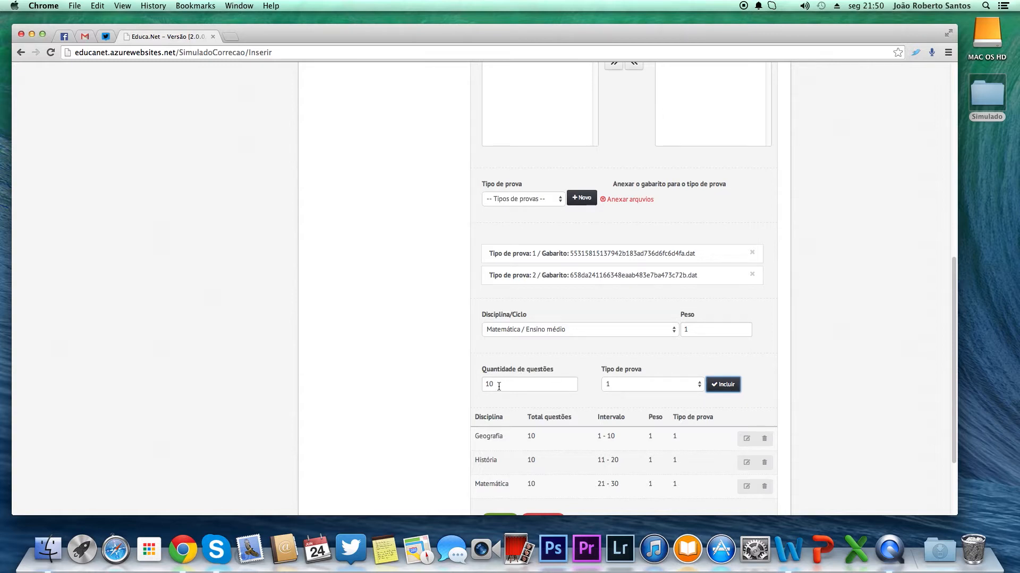
Step: Include Matemática / Ensino médio again with 10 questions for exam type 2
{"action": "scroll", "coordinate": [498, 386], "scroll_direction": "down", "scroll_amount": 1}
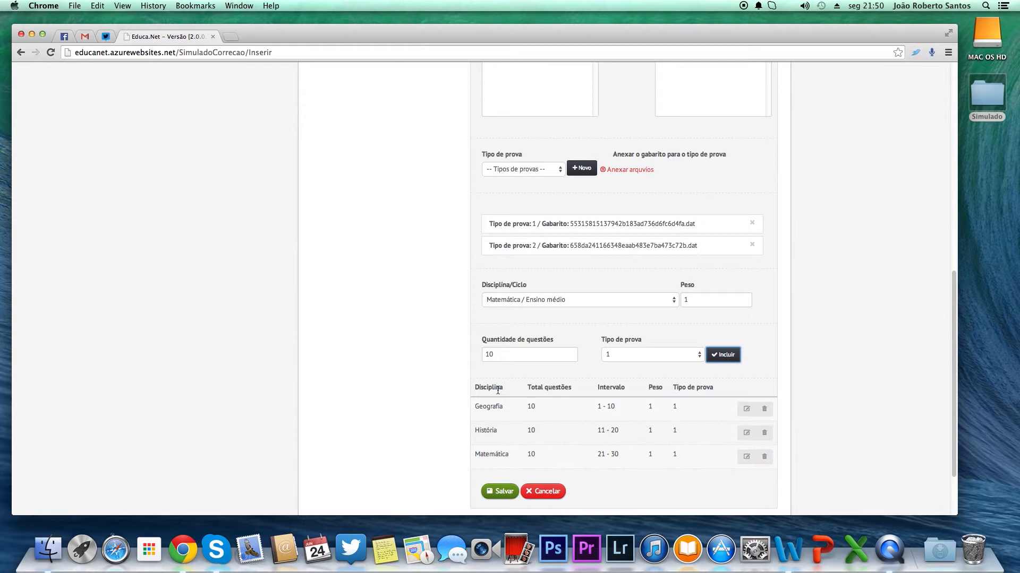
{"action": "double_click", "coordinate": [598, 406]}
{"action": "double_click", "coordinate": [614, 454]}
{"action": "left_click", "coordinate": [568, 301]}
{"action": "left_click", "coordinate": [566, 301]}
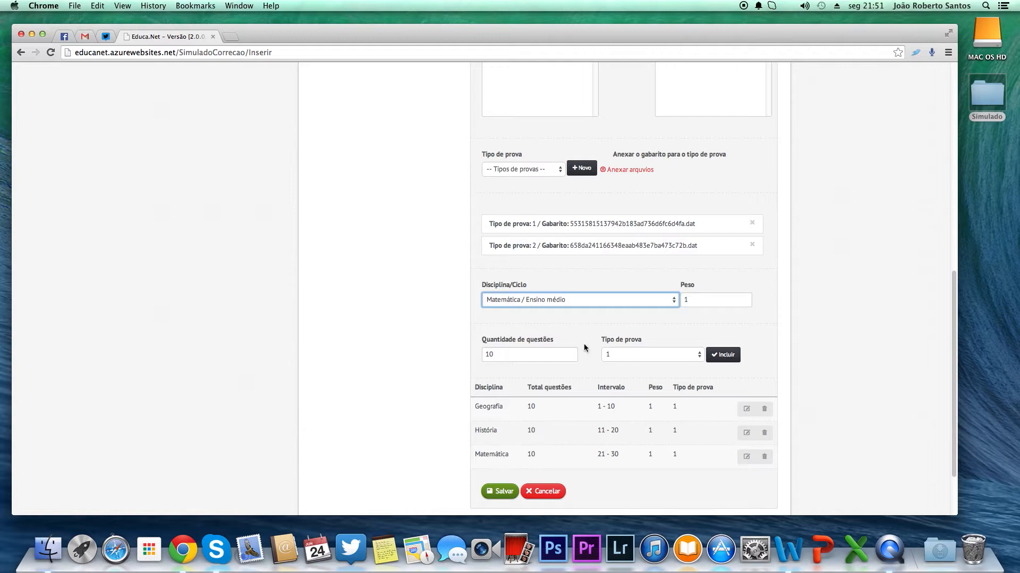
{"action": "left_click", "coordinate": [654, 357]}
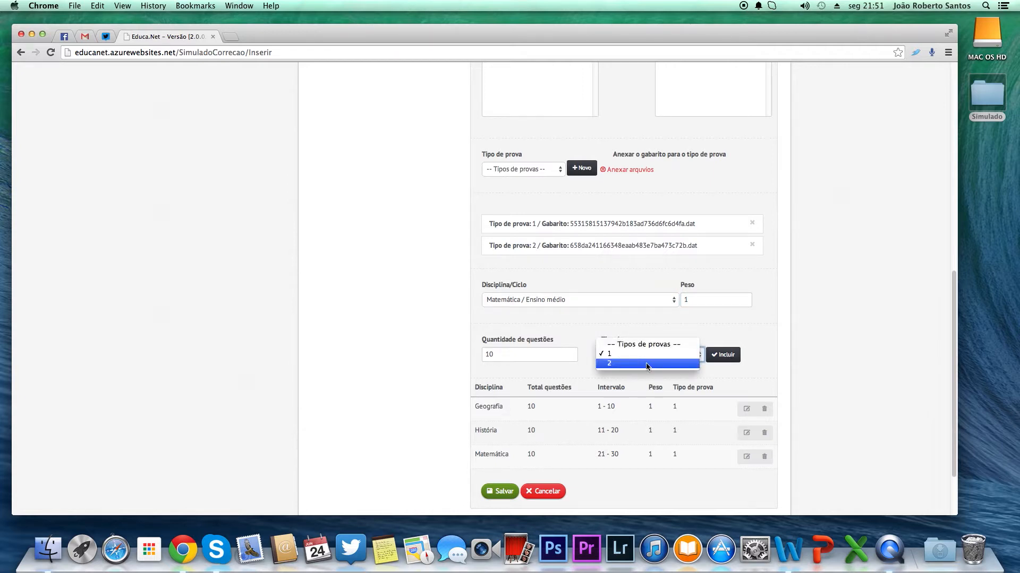
{"action": "left_click", "coordinate": [646, 365]}
{"action": "left_click", "coordinate": [723, 360]}
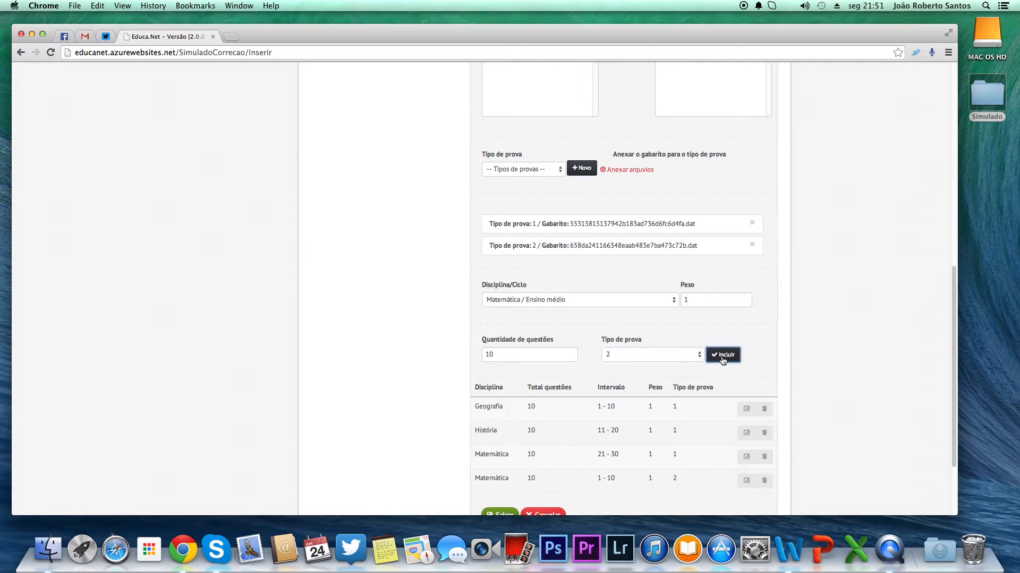
Step: Review the question intervals and exam types of the included disciplines in the table
{"action": "scroll", "coordinate": [687, 436], "scroll_direction": "down", "scroll_amount": 1}
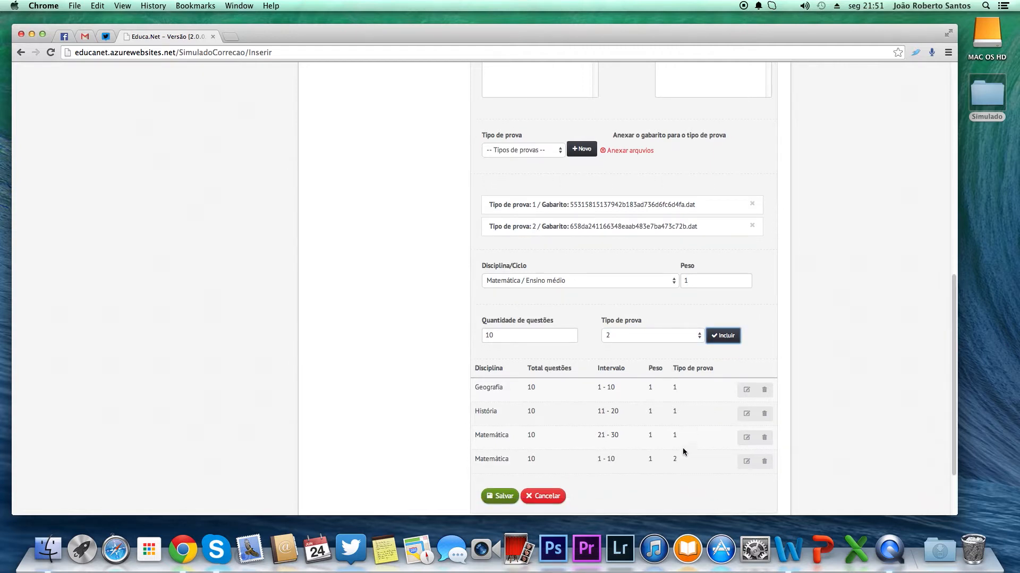
{"action": "left_click_drag", "start_coordinate": [677, 460], "coordinate": [672, 460]}
{"action": "left_click", "coordinate": [614, 462]}
{"action": "left_click_drag", "start_coordinate": [680, 388], "coordinate": [670, 387]}
{"action": "left_click", "coordinate": [526, 389]}
{"action": "left_click_drag", "start_coordinate": [596, 388], "coordinate": [617, 387]}
{"action": "left_click", "coordinate": [617, 387]}
Step: Include Geografia / Ensino médio with 10 questions for exam type 2
{"action": "left_click", "coordinate": [618, 280]}
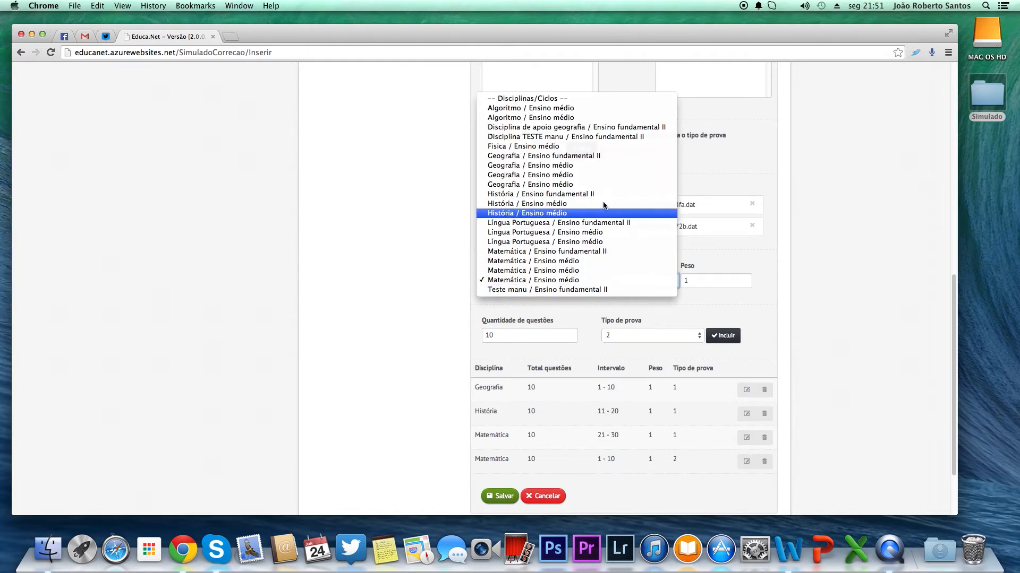
{"action": "left_click", "coordinate": [575, 168]}
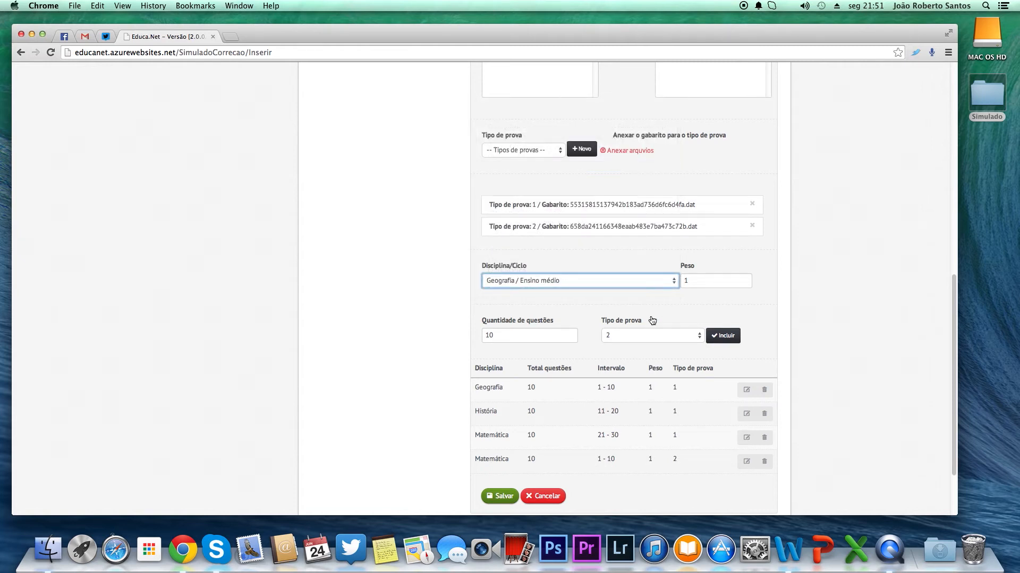
{"action": "left_click", "coordinate": [724, 336]}
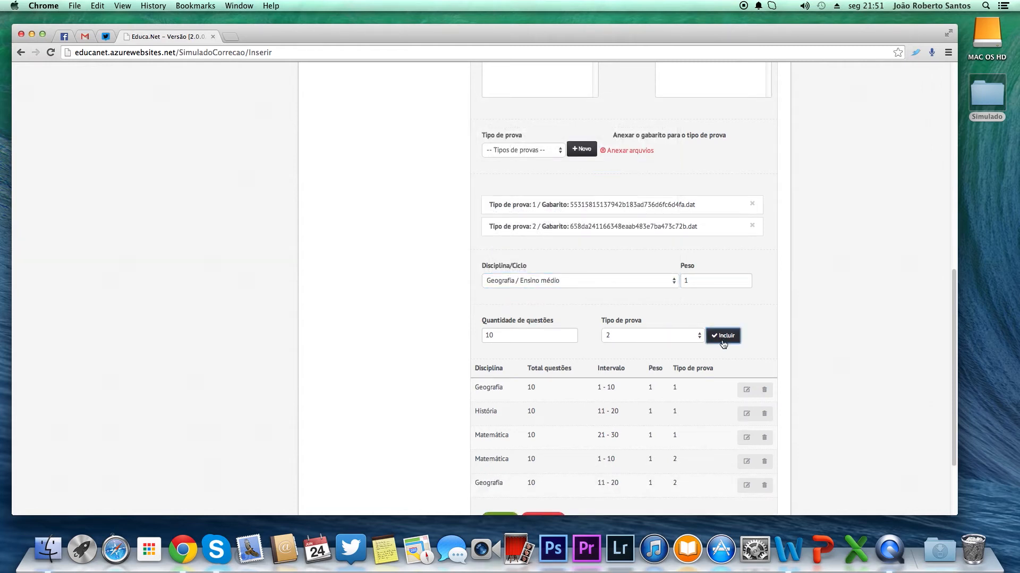
Step: Include História / Ensino médio with 10 questions for exam type 2
{"action": "scroll", "coordinate": [729, 385], "scroll_direction": "down", "scroll_amount": 1}
{"action": "scroll", "coordinate": [729, 388], "scroll_direction": "down", "scroll_amount": 1}
{"action": "left_click_drag", "start_coordinate": [596, 428], "coordinate": [681, 428]}
{"action": "left_click", "coordinate": [697, 466]}
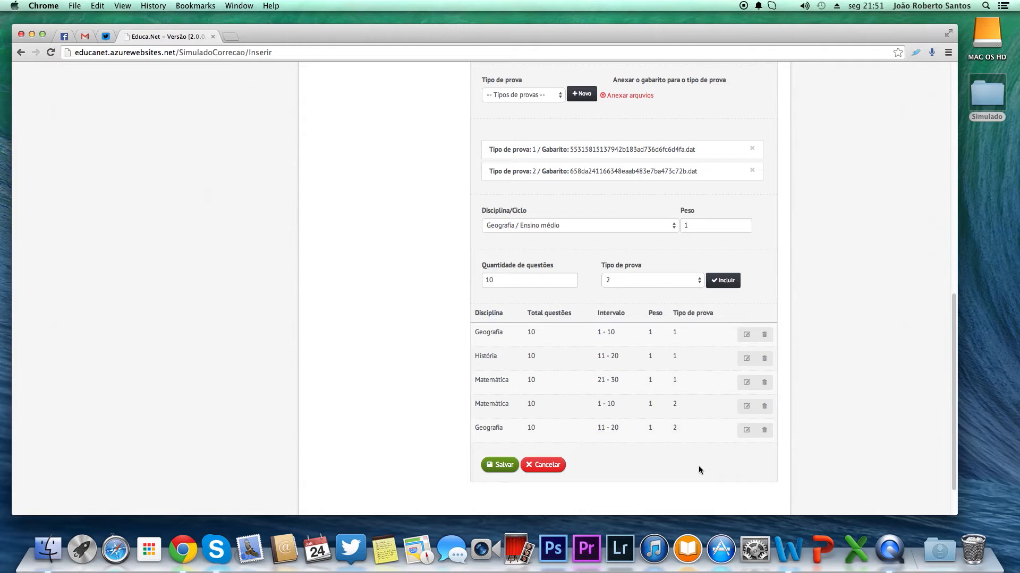
{"action": "left_click", "coordinate": [659, 216]}
{"action": "left_click", "coordinate": [583, 264]}
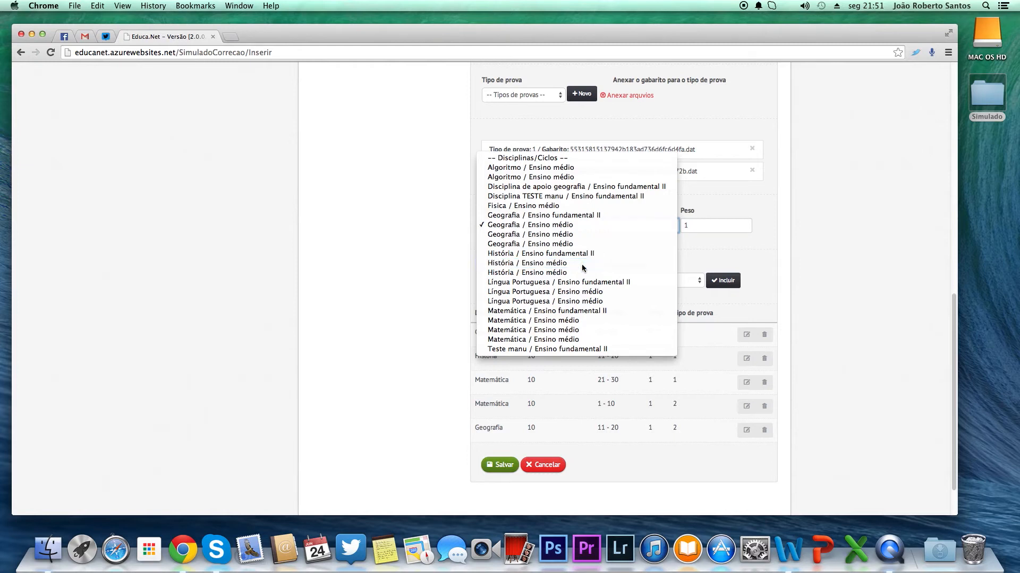
{"action": "left_click", "coordinate": [723, 285]}
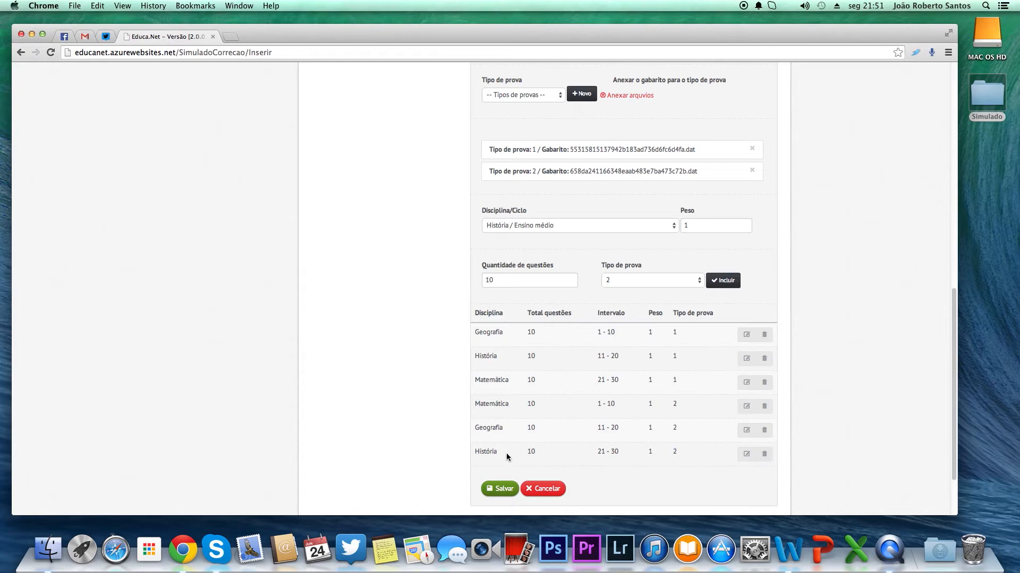
Step: Save the new simulated exam and open the list of simulados
{"action": "scroll", "coordinate": [514, 448], "scroll_direction": "up", "scroll_amount": 5}
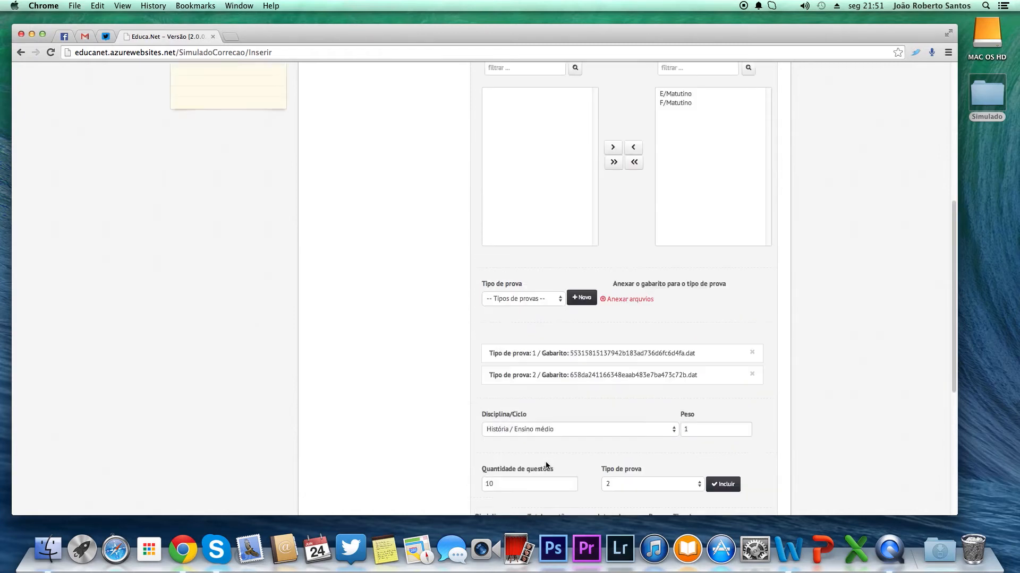
{"action": "scroll", "coordinate": [546, 463], "scroll_direction": "up", "scroll_amount": 4}
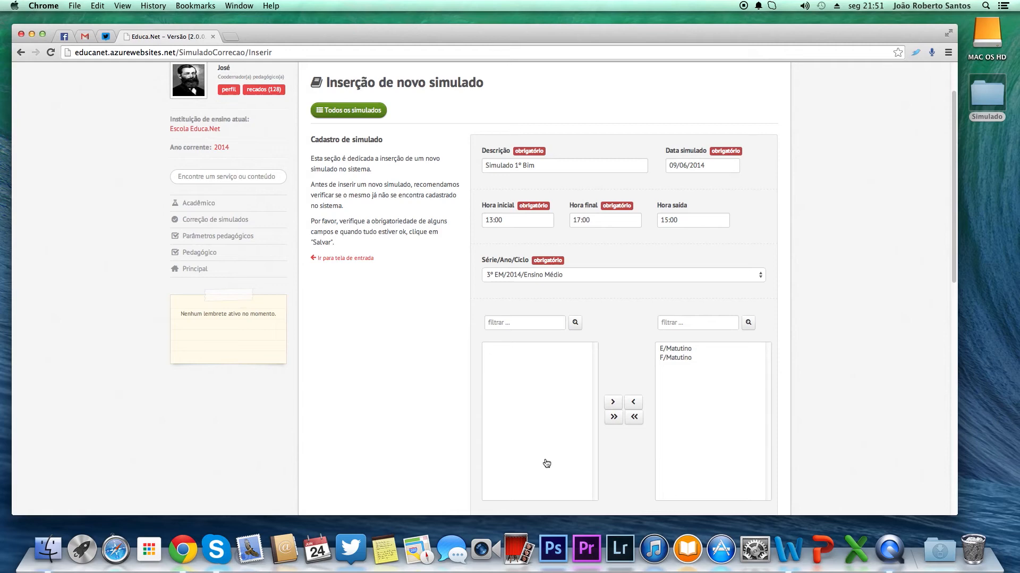
{"action": "scroll", "coordinate": [546, 463], "scroll_direction": "down", "scroll_amount": 9}
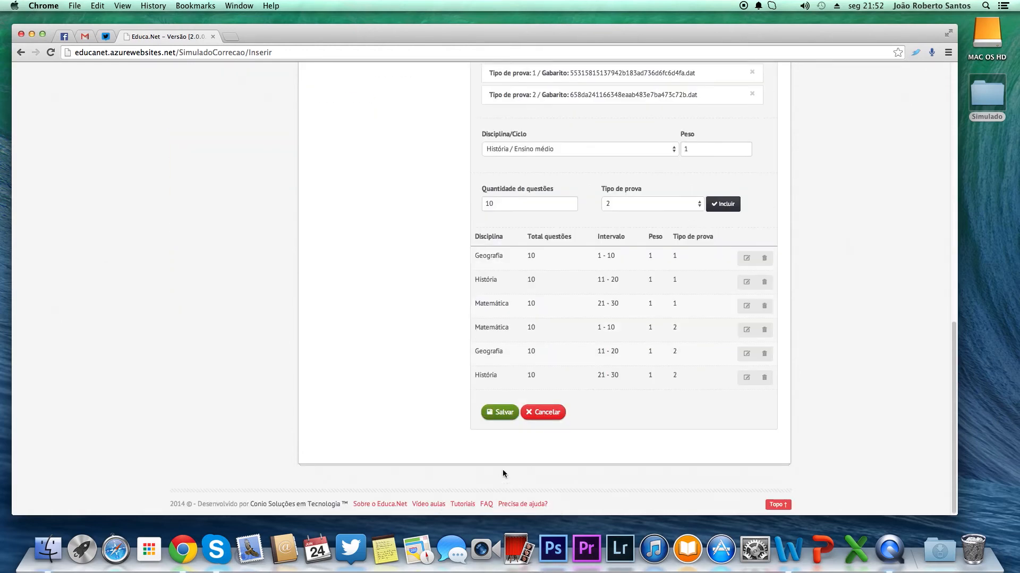
{"action": "left_click", "coordinate": [504, 419]}
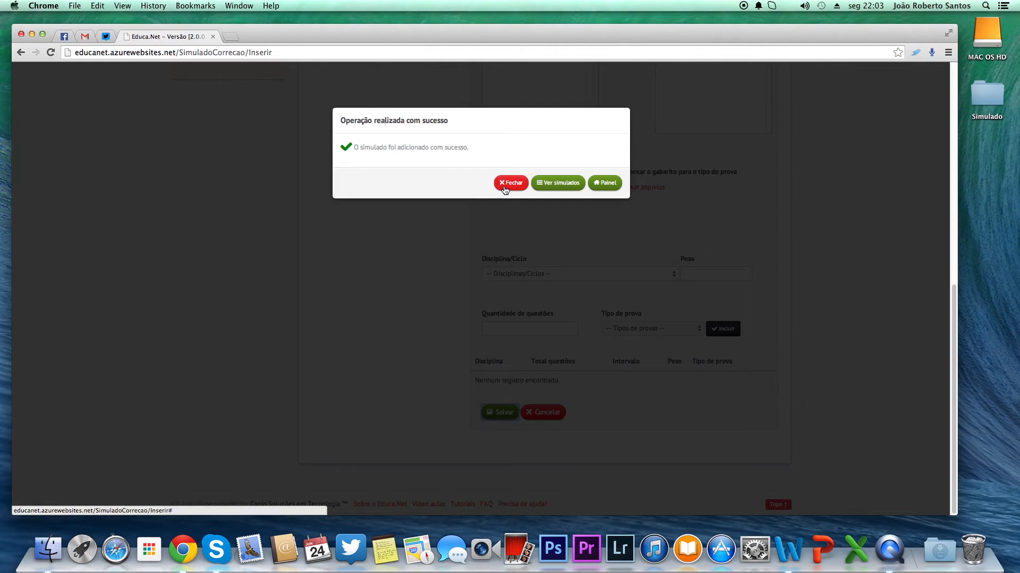
{"action": "left_click", "coordinate": [546, 186]}
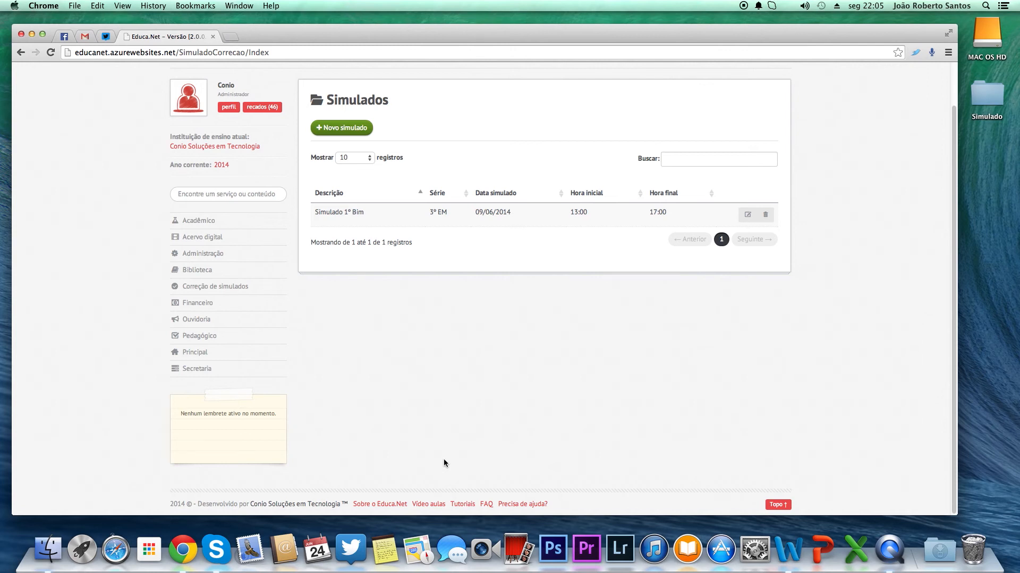
Step: Open the answer key file Simulado Gabarito 01 – Tipo de Prova 01.dat from the Simulado folder and examine its character layout
{"action": "double_click", "coordinate": [974, 88]}
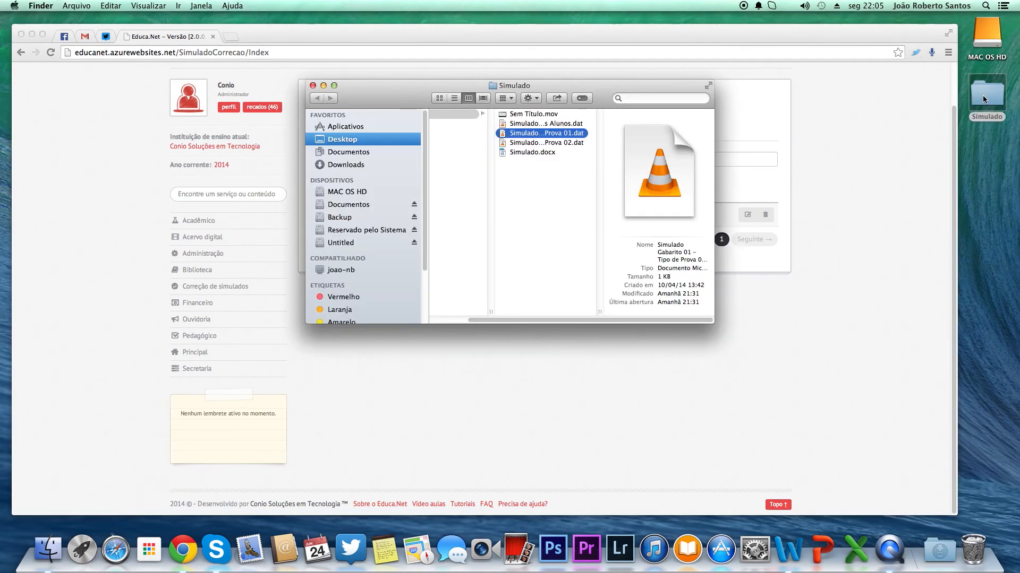
{"action": "double_click", "coordinate": [560, 139]}
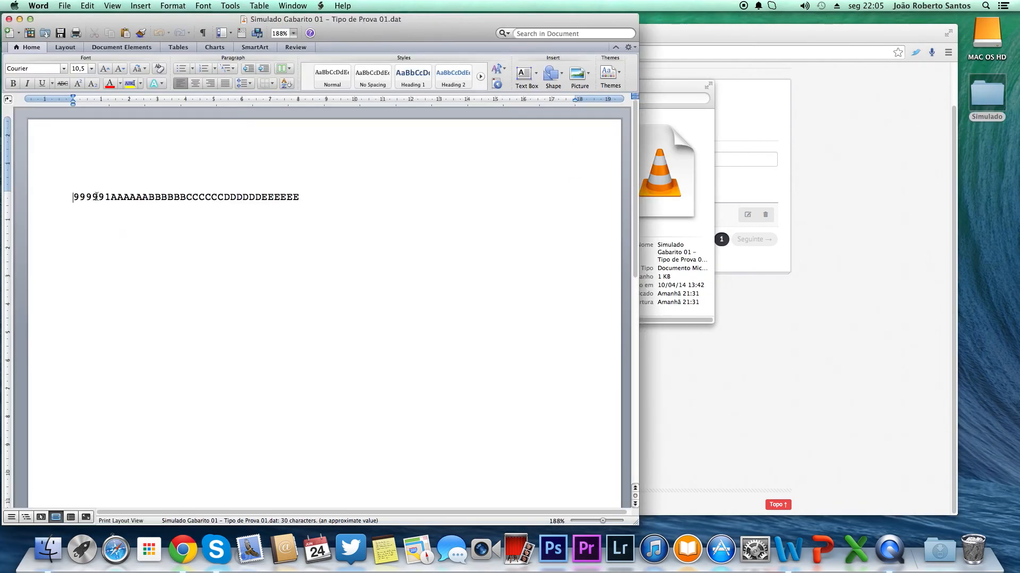
{"action": "double_click", "coordinate": [104, 196]}
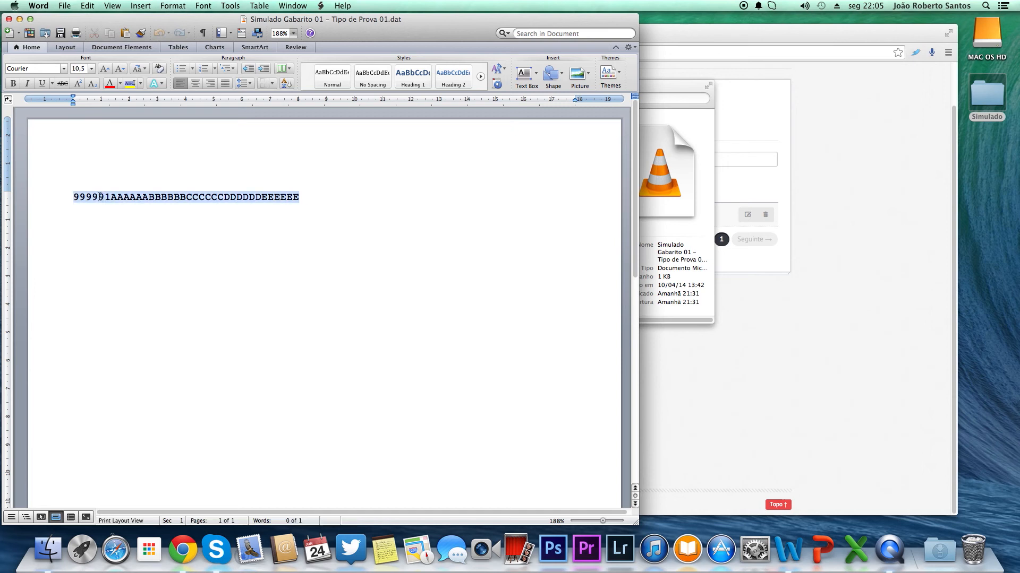
{"action": "left_click", "coordinate": [81, 197]}
{"action": "left_click_drag", "start_coordinate": [74, 197], "coordinate": [104, 200]}
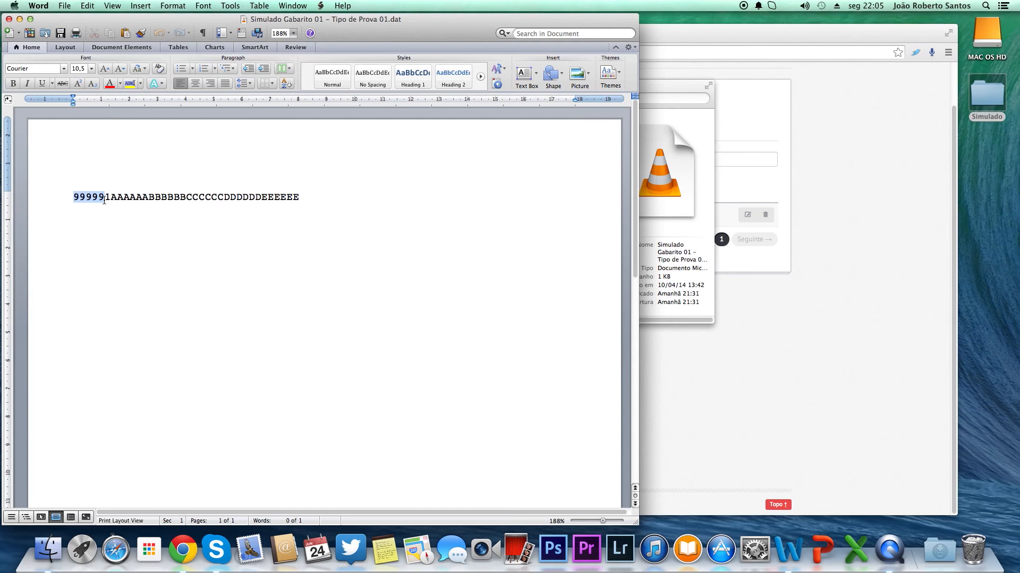
{"action": "left_click", "coordinate": [107, 198]}
{"action": "double_click", "coordinate": [106, 198]}
{"action": "left_click", "coordinate": [114, 197]}
{"action": "double_click", "coordinate": [113, 197]}
{"action": "left_click", "coordinate": [311, 192]}
{"action": "double_click", "coordinate": [274, 194]}
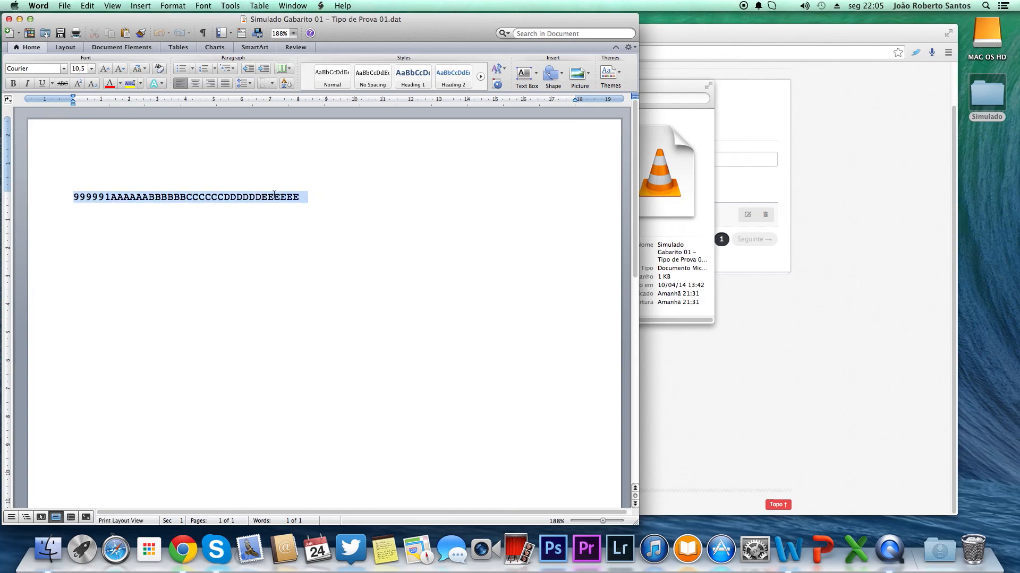